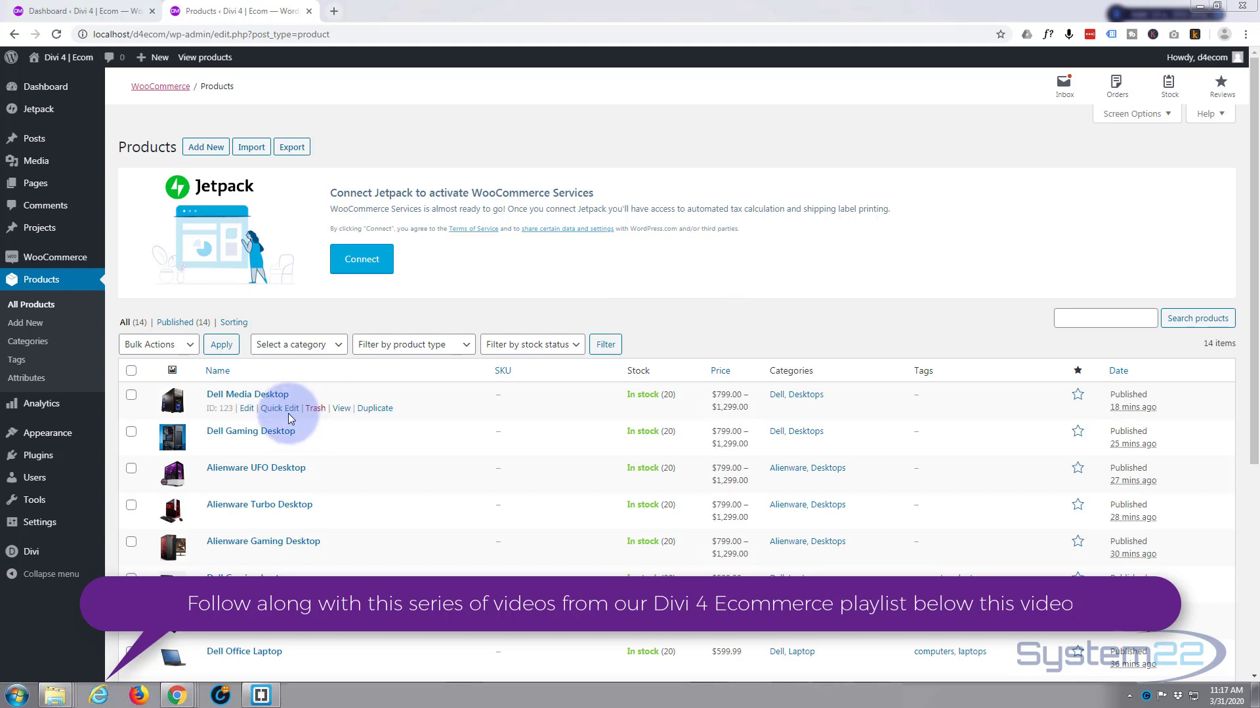
# Step: Open the Dell Media Desktop product for editing in a new tab and look over its description, product data and images
pyautogui.keyDown('ctrl'); pyautogui.click(248, 415); pyautogui.keyUp('ctrl')
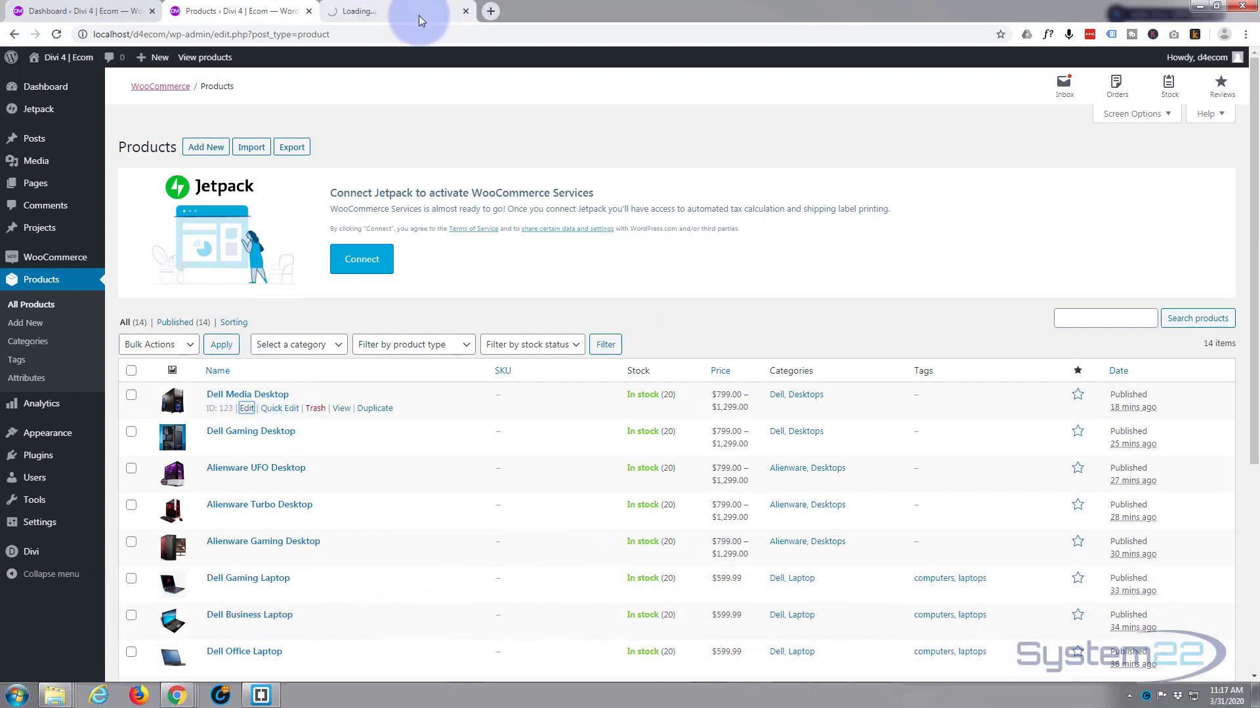
pyautogui.click(418, 13)
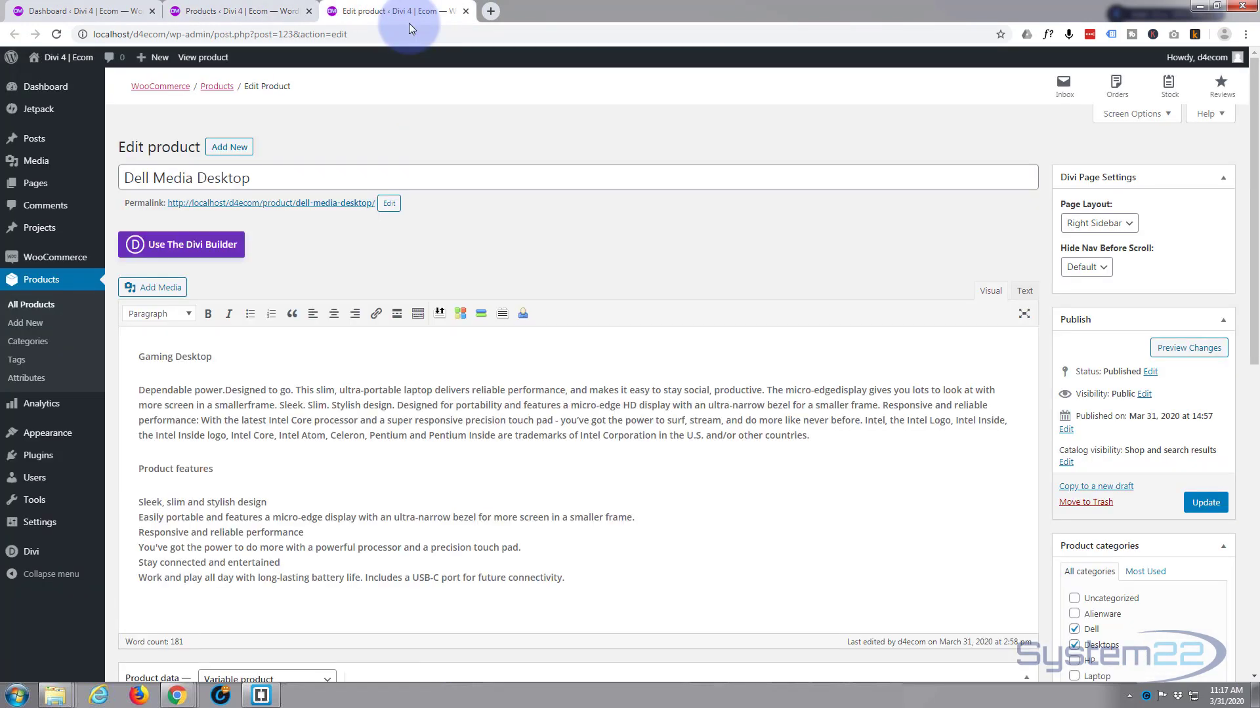
pyautogui.click(308, 182)
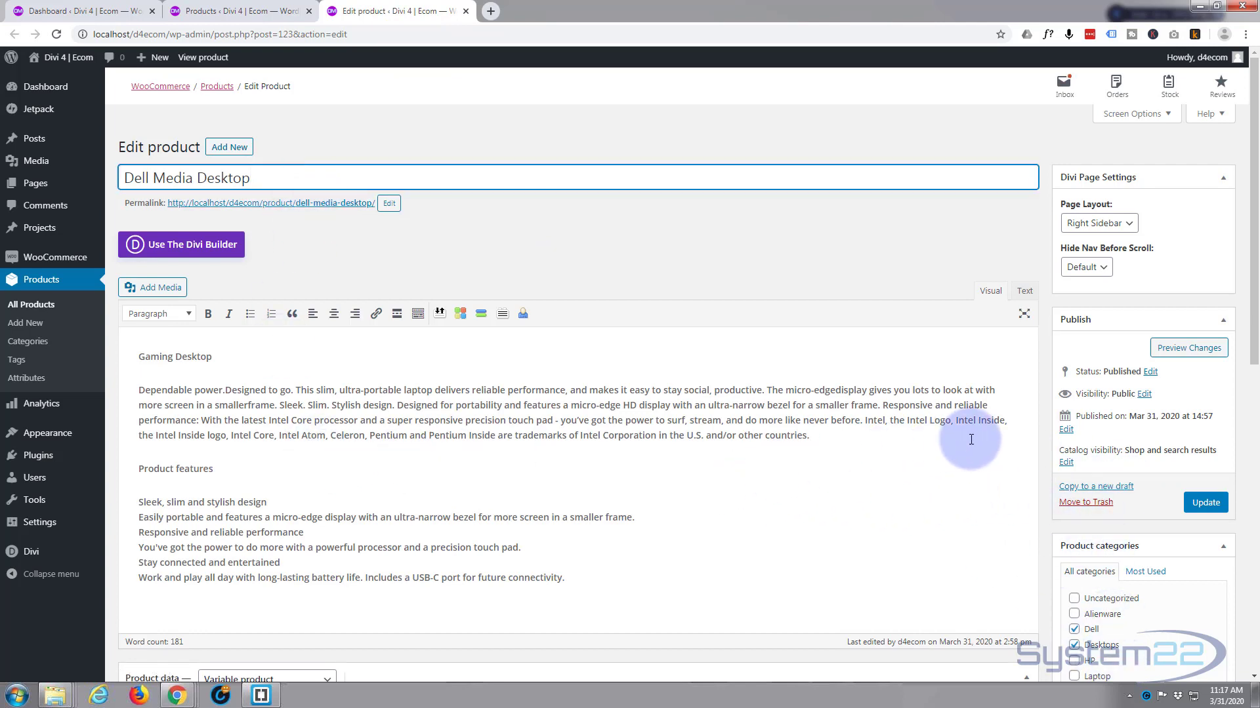
pyautogui.scroll(-3, 971, 440)
pyautogui.scroll(-6, 971, 440)
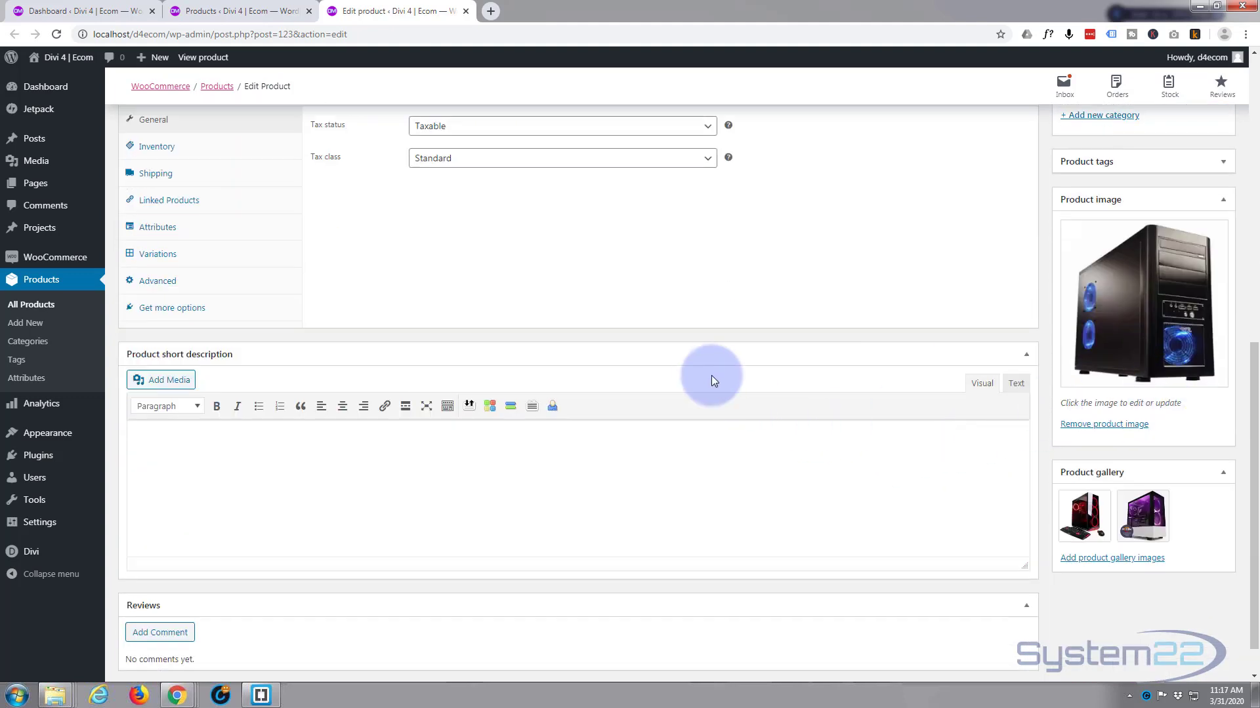
pyautogui.scroll(2, 701, 347)
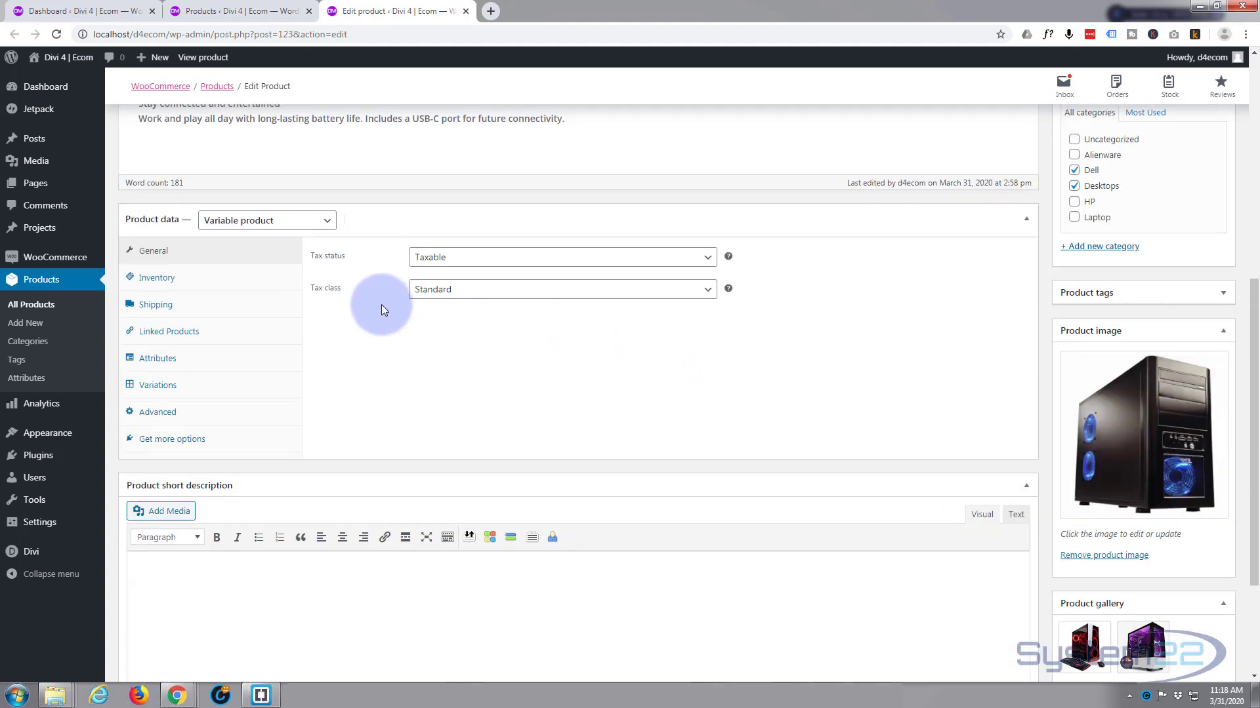
pyautogui.scroll(-1, 382, 305)
pyautogui.scroll(2, 381, 305)
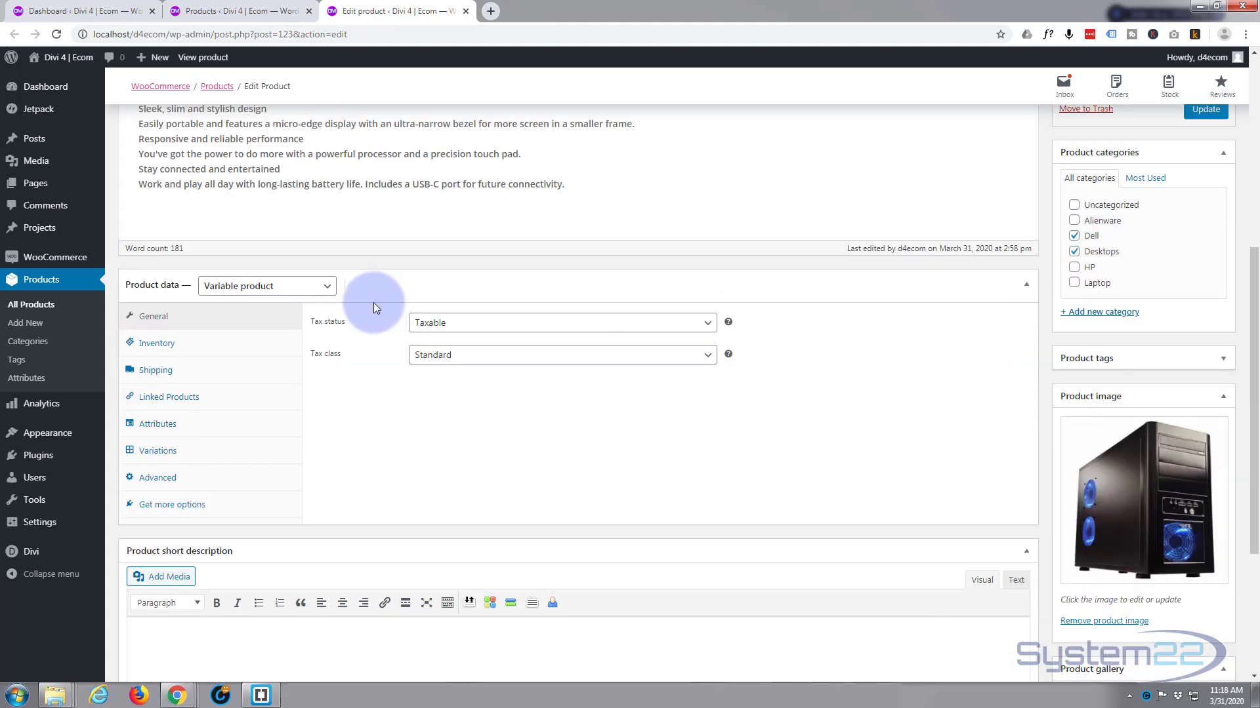
pyautogui.scroll(1, 403, 266)
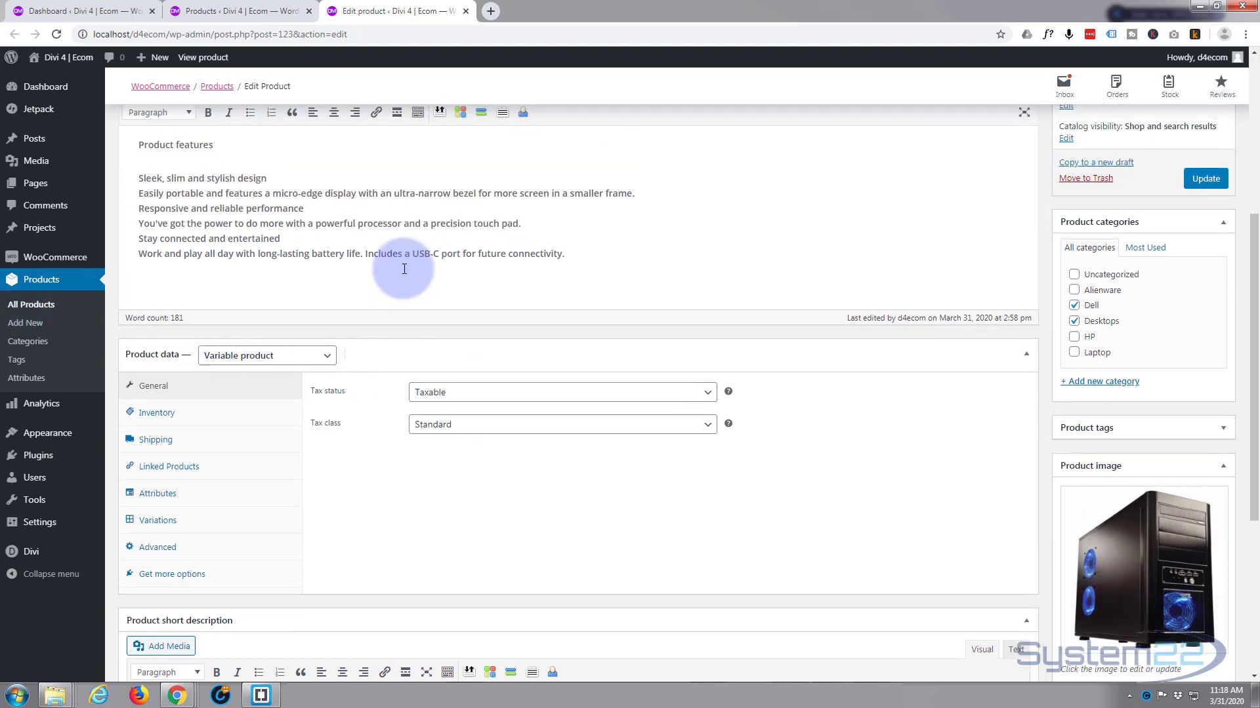
pyautogui.scroll(5, 404, 269)
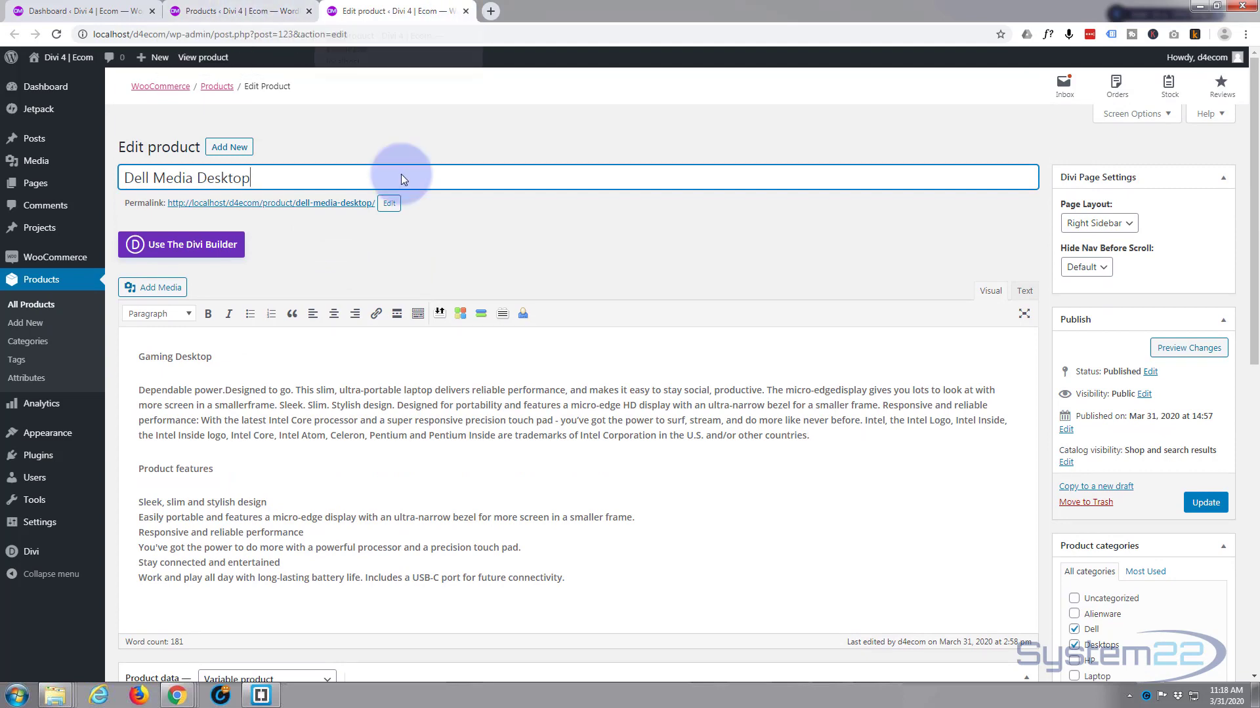
# Step: Return to the product list and open Quick Edit for the Dell Business Laptop
pyautogui.click(251, 15)
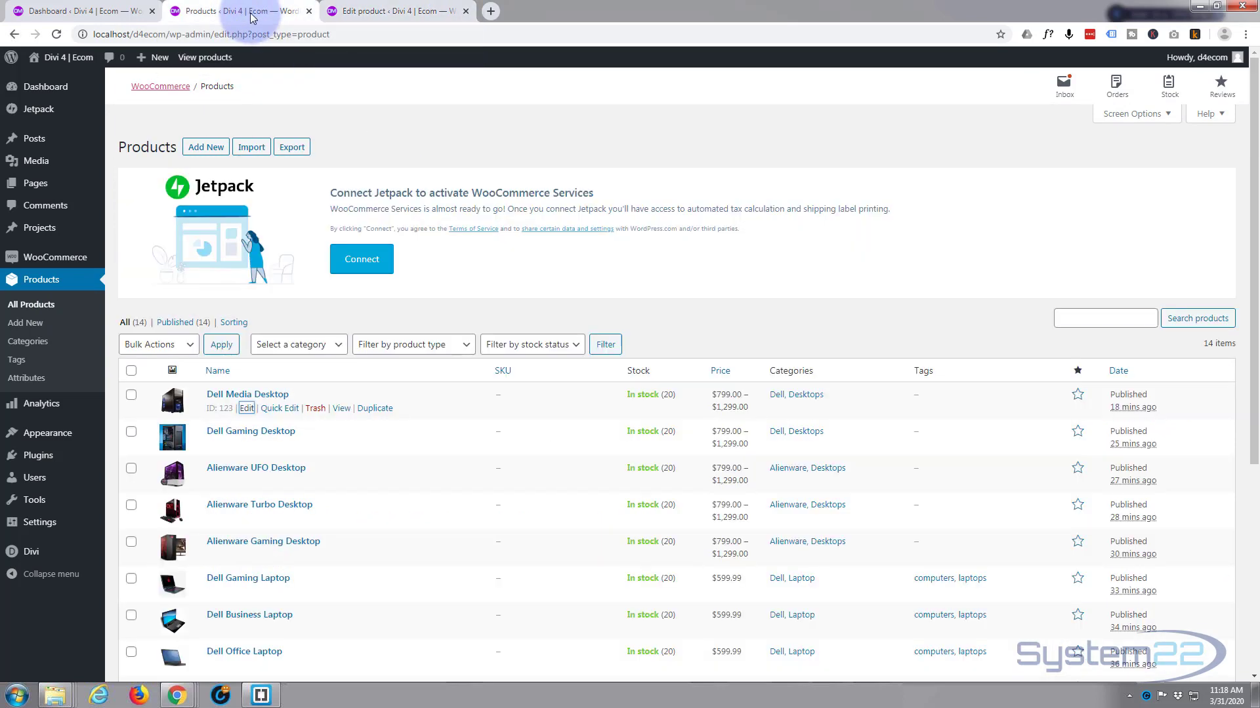
pyautogui.scroll(-3, 420, 474)
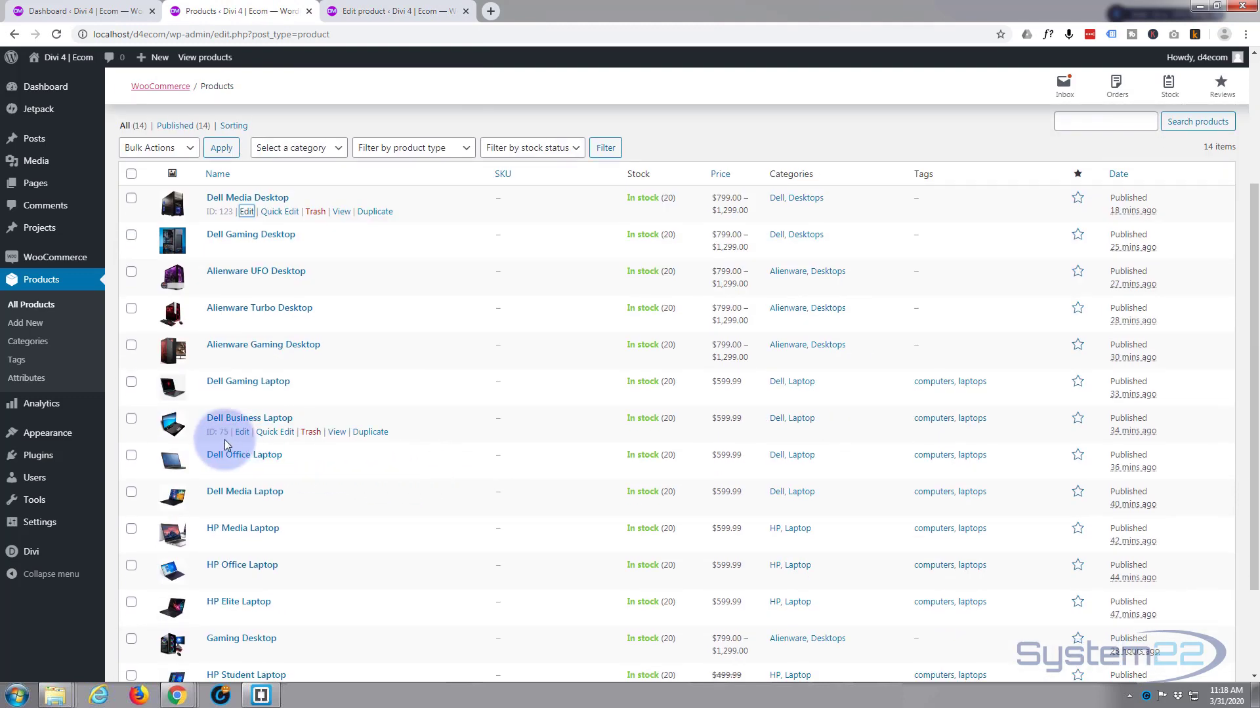
pyautogui.click(274, 434)
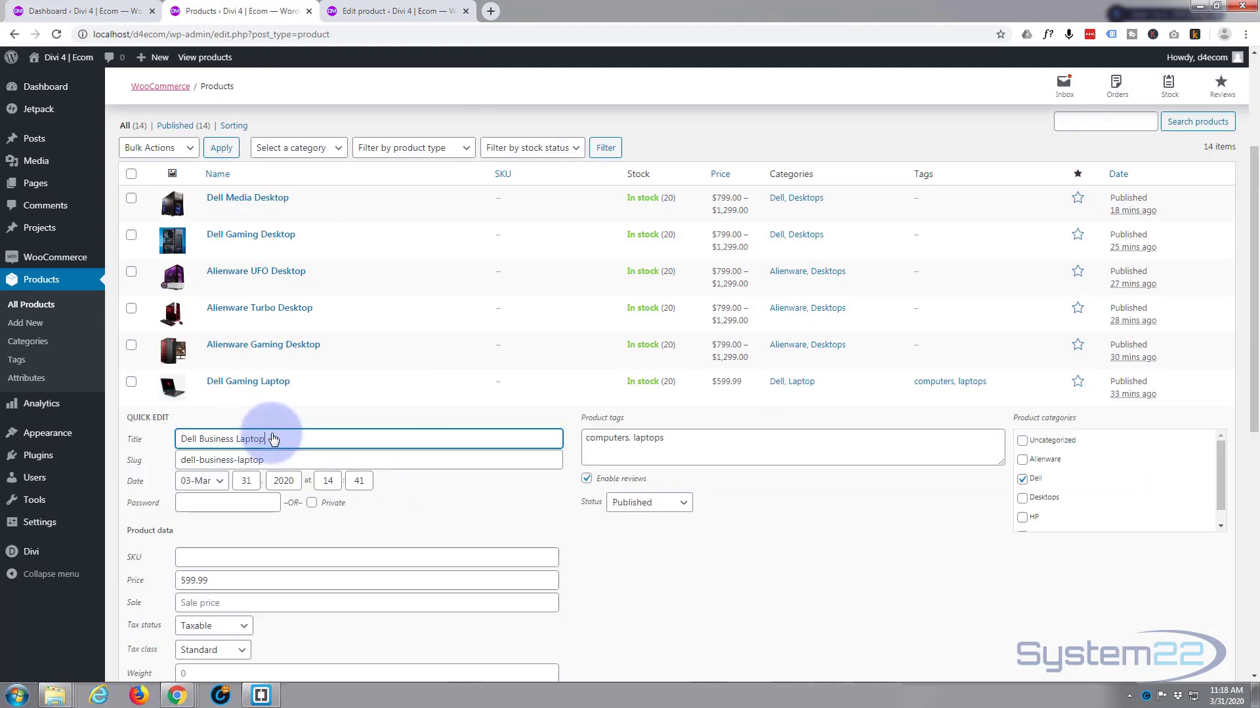
pyautogui.scroll(-2, 282, 423)
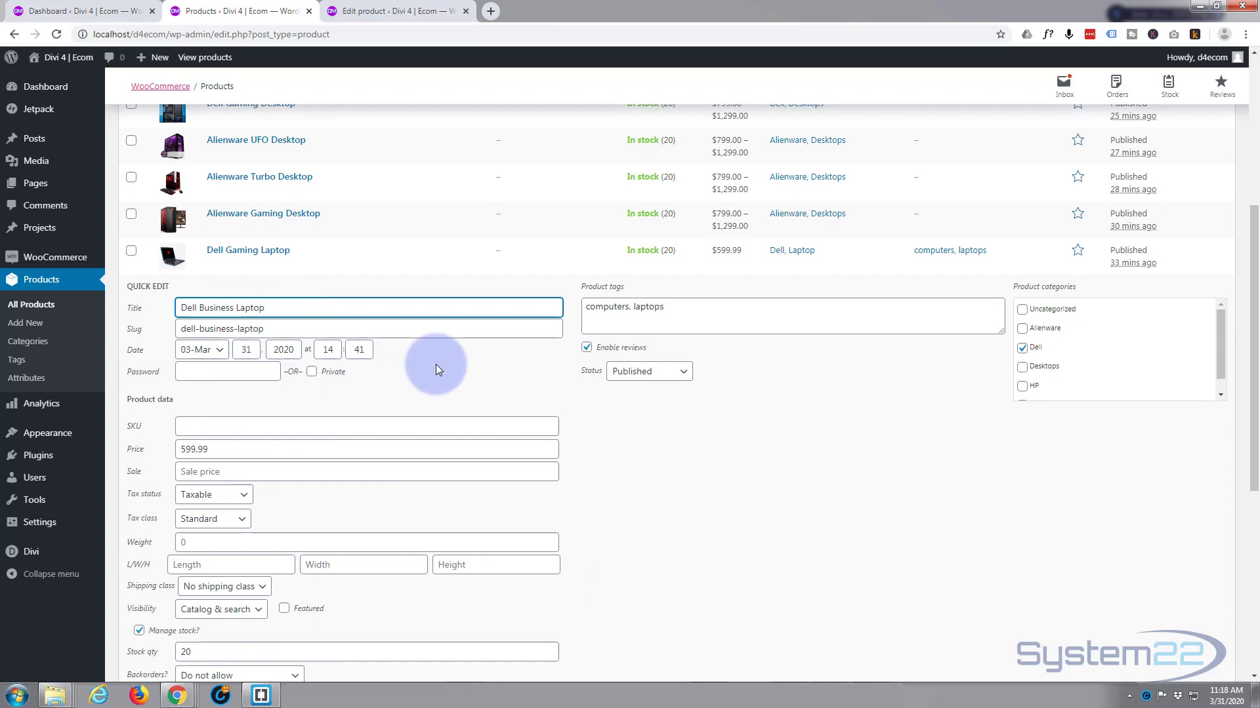
# Step: Append dell computers best price, dell computers desktop, best price on dell computers, dell computer system, dell store, desktop computer and dell desktop bundle to the product tags
pyautogui.click(659, 305)
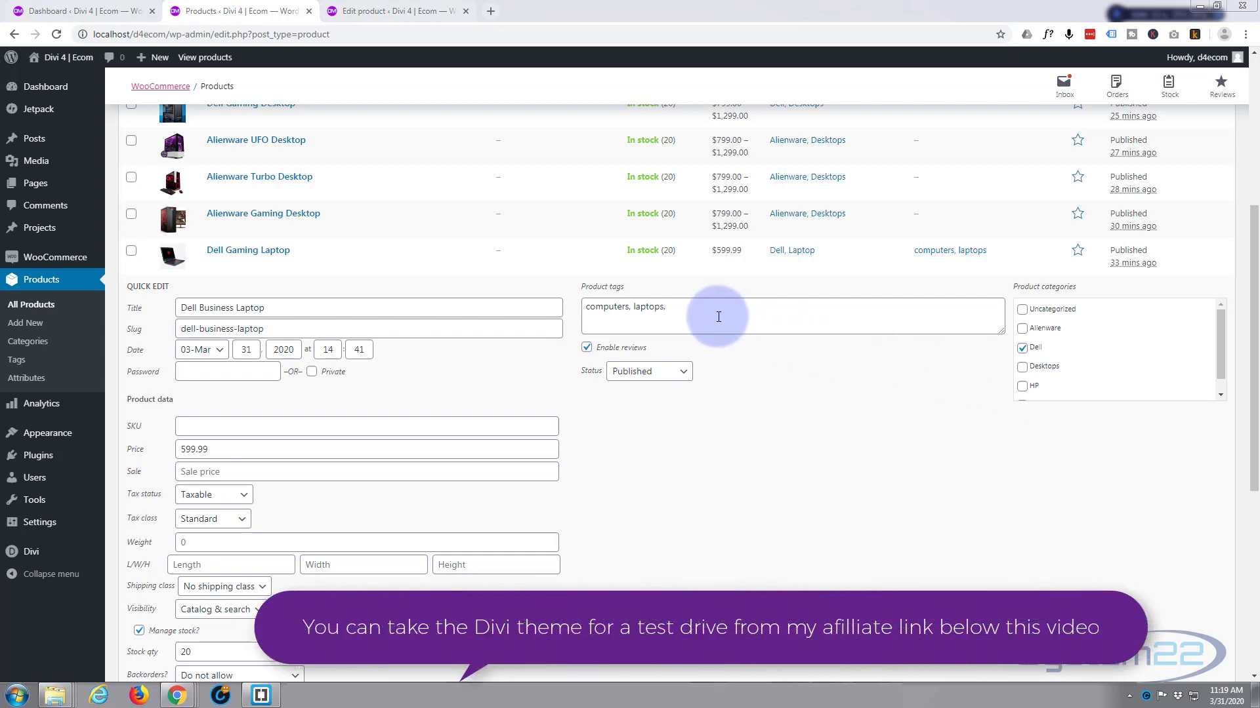
pyautogui.click(688, 307)
pyautogui.hotkey('ctrl', 'v')
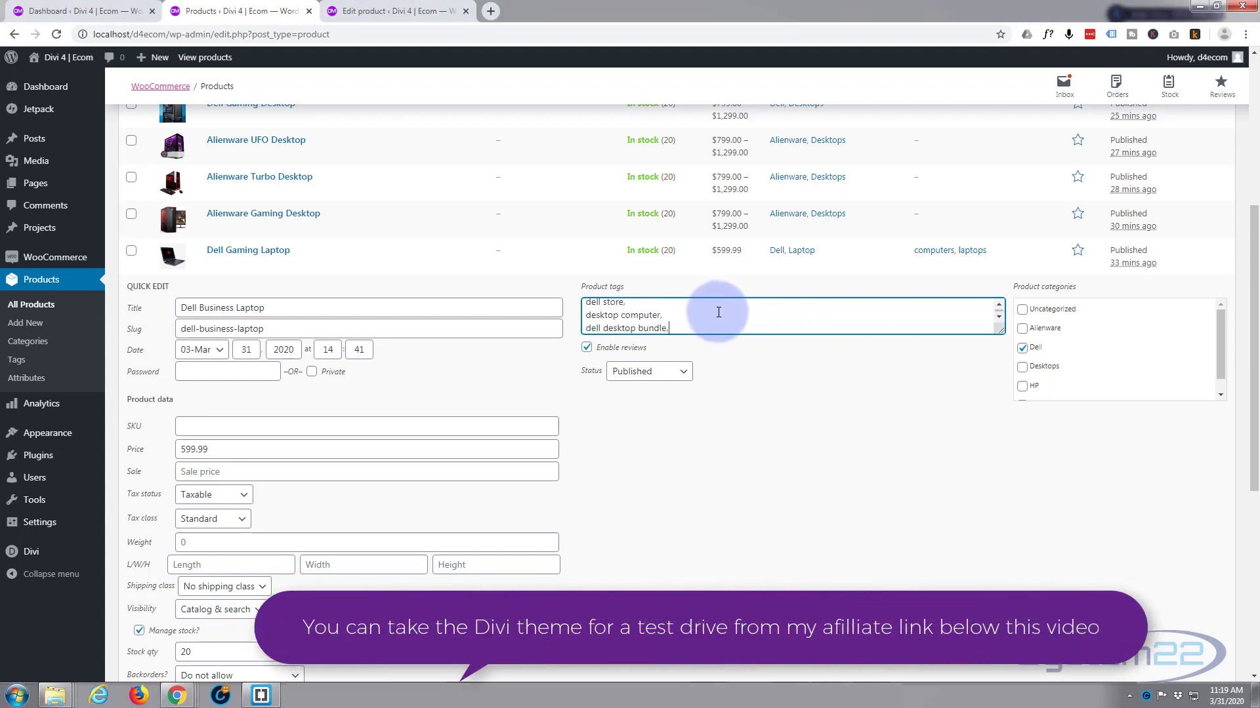
# Step: Enlarge the product tags box to check the added tags, and shrink it back to its compact size
pyautogui.scroll(5, 718, 312)
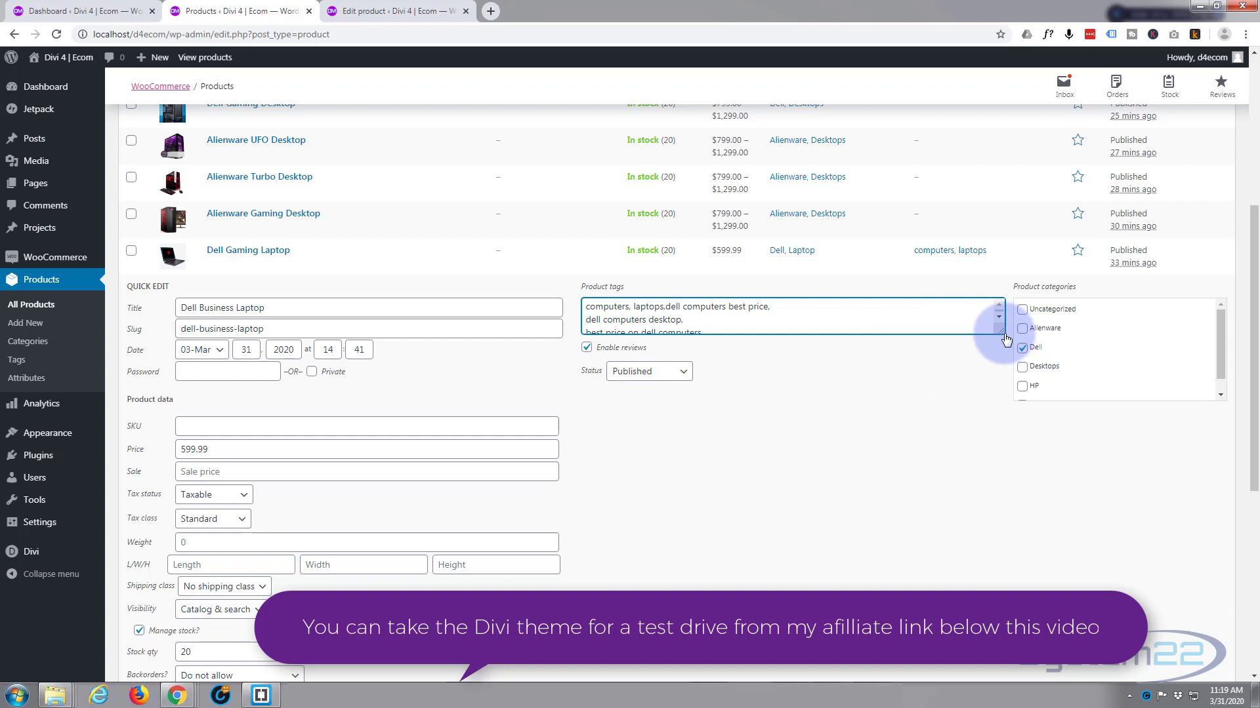
pyautogui.moveTo(1006, 339); pyautogui.dragTo(1000, 399)
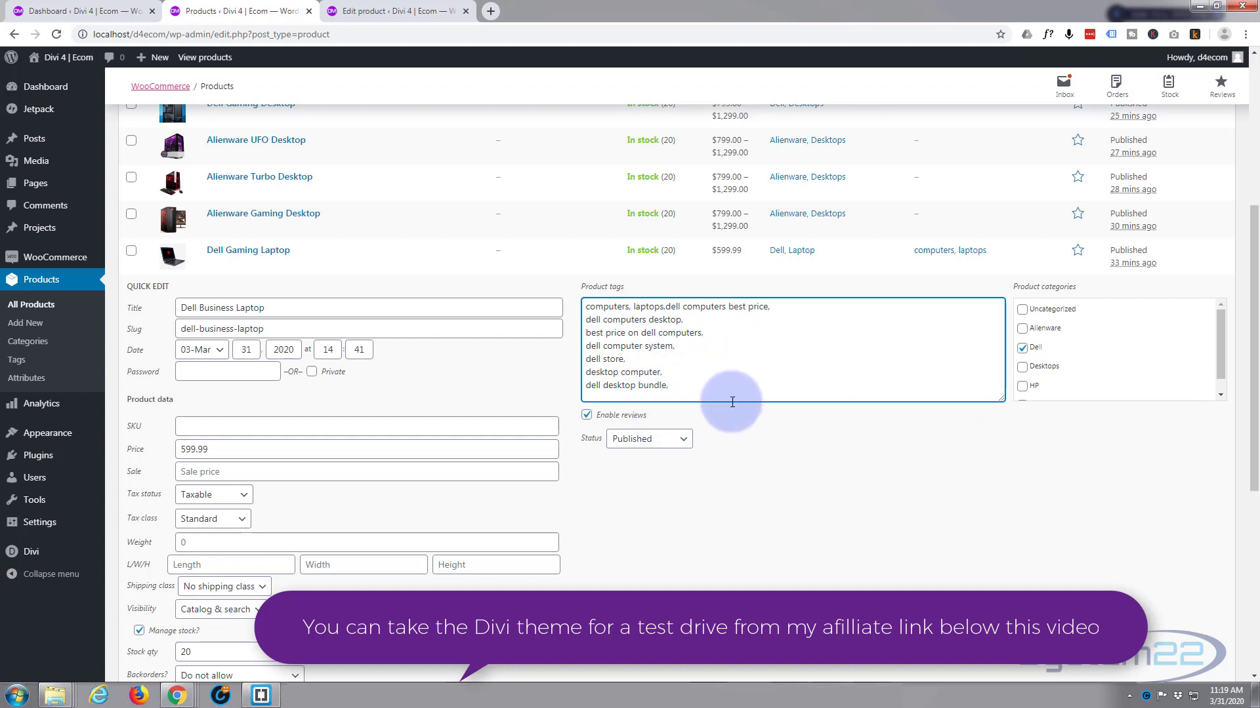
pyautogui.moveTo(732, 401); pyautogui.dragTo(745, 337)
pyautogui.hotkey('ctrl', 'c')
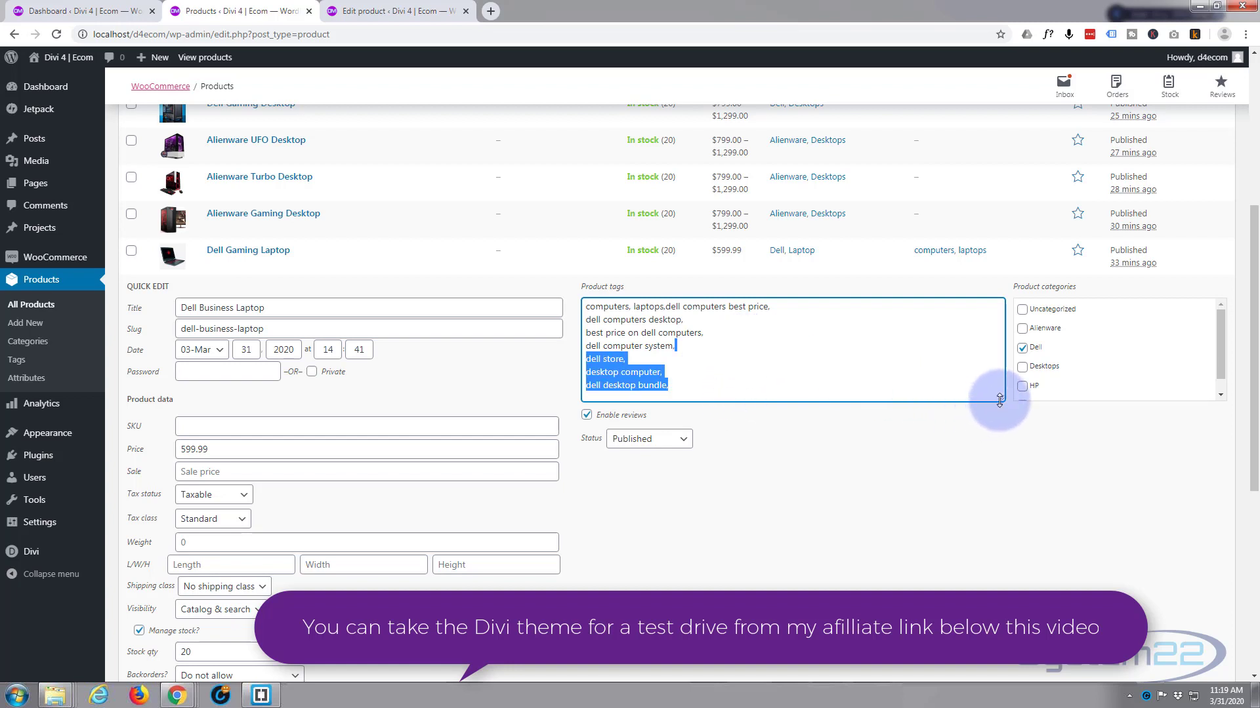
pyautogui.moveTo(1002, 398); pyautogui.dragTo(955, 334)
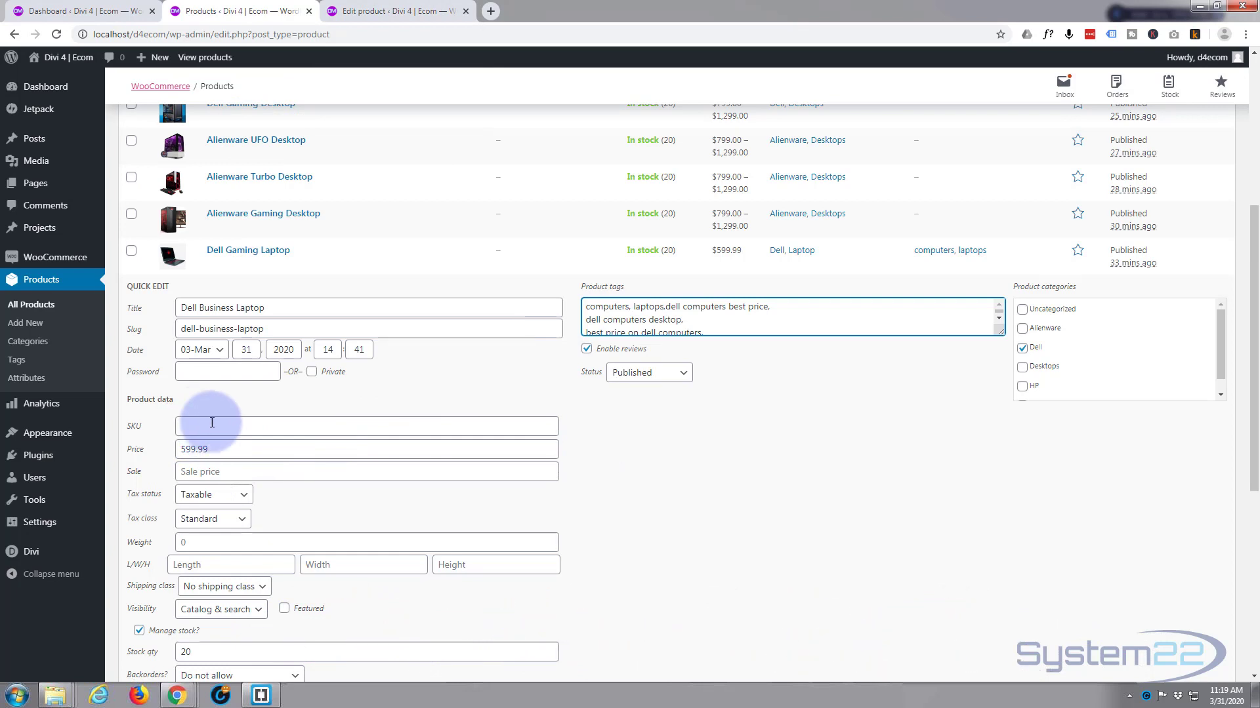
# Step: Look over the remaining Quick Edit fields for price, sale price, tax, shipping, visibility and stock
pyautogui.click(221, 471)
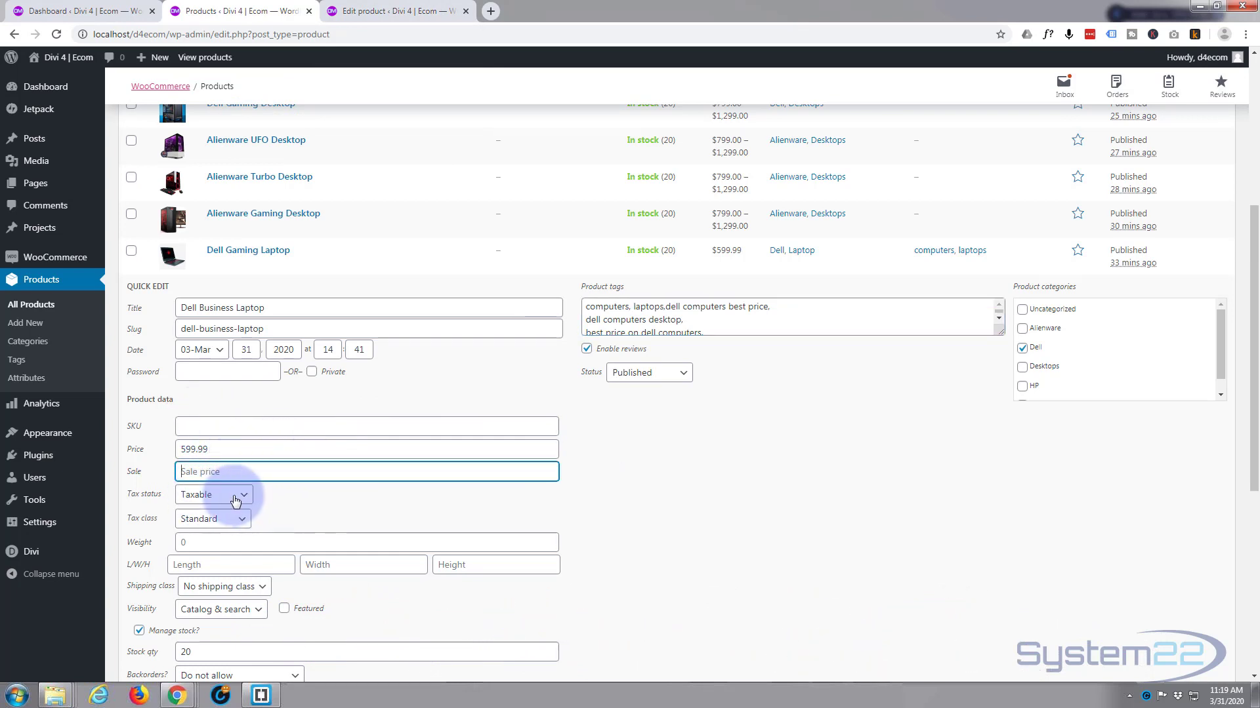
pyautogui.scroll(-3, 328, 505)
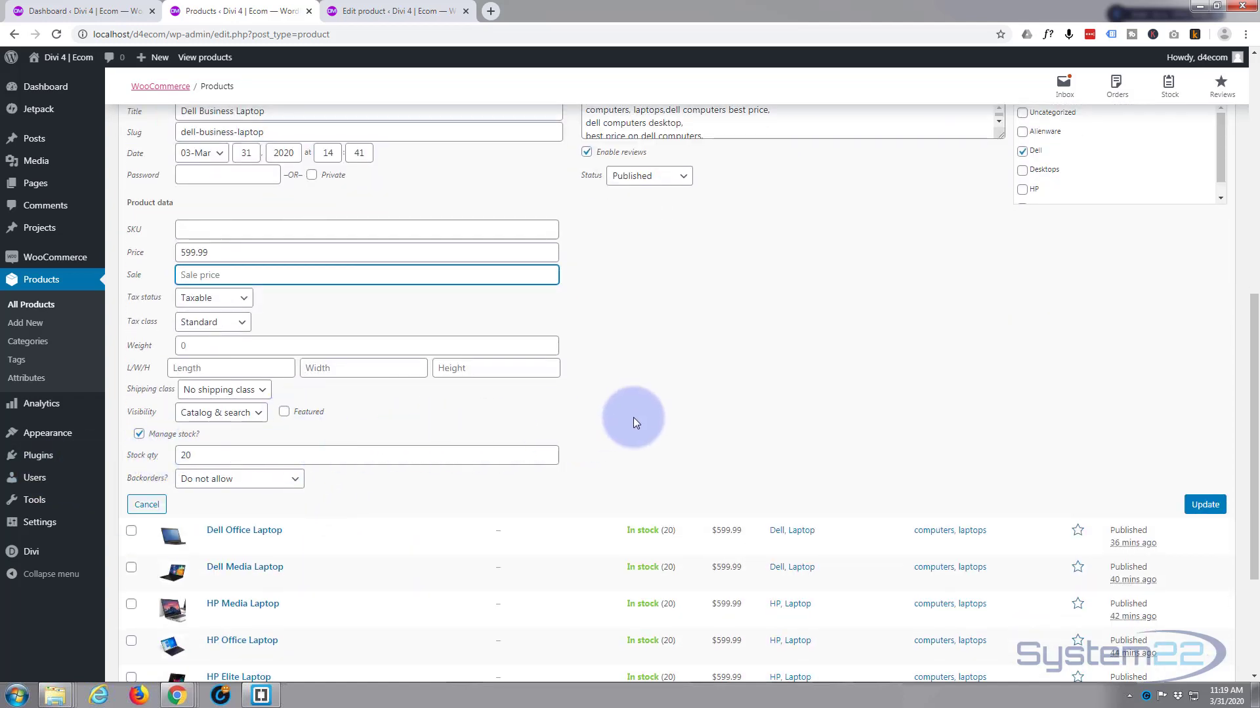
pyautogui.scroll(1, 656, 417)
pyautogui.scroll(2, 680, 415)
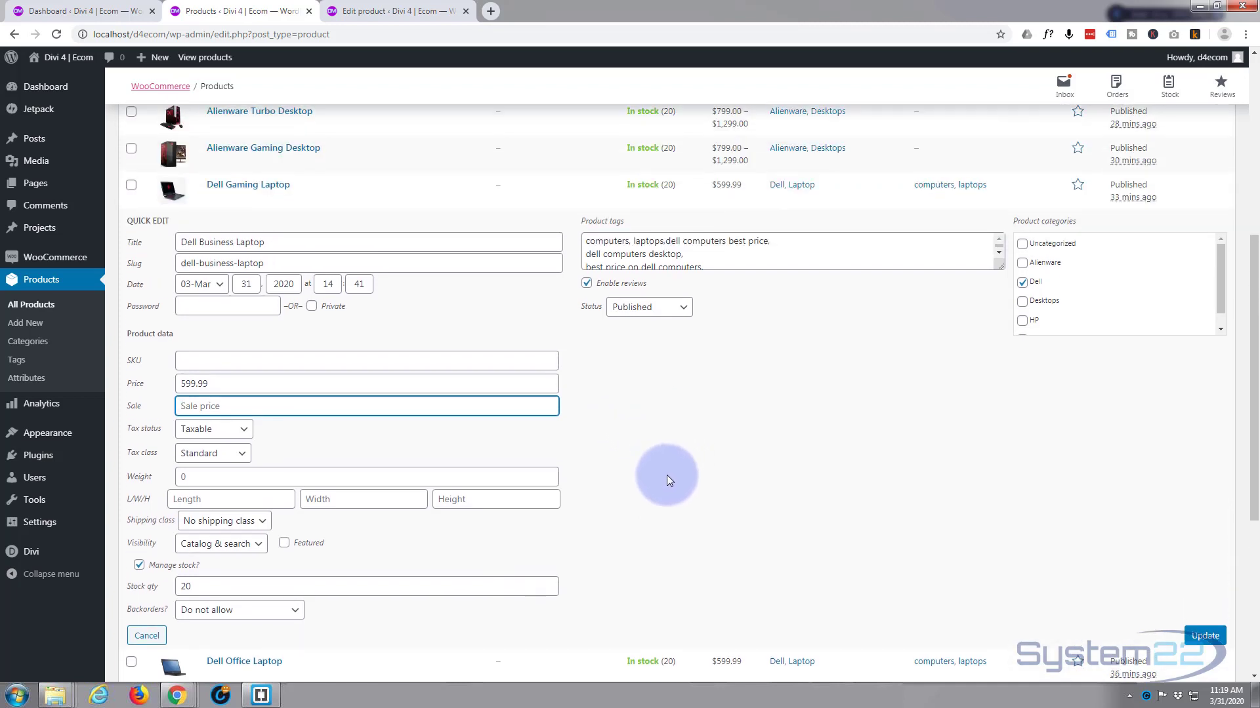
pyautogui.scroll(1, 667, 475)
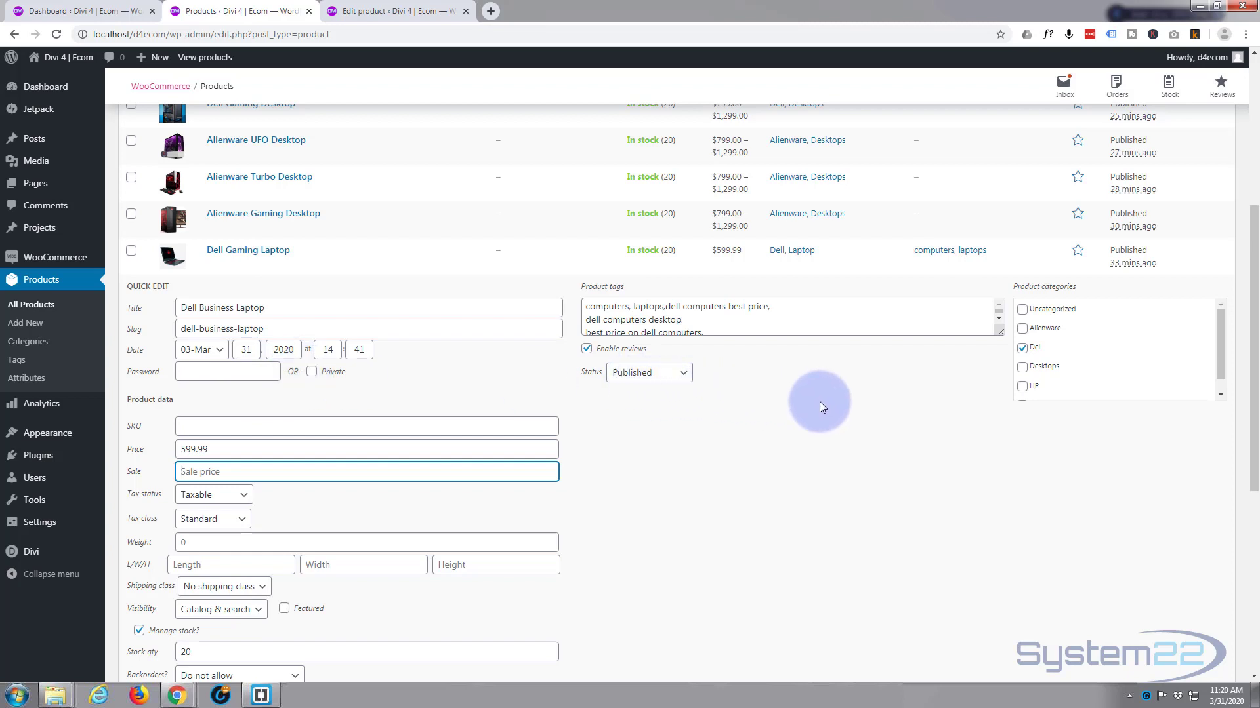
pyautogui.scroll(-3, 820, 407)
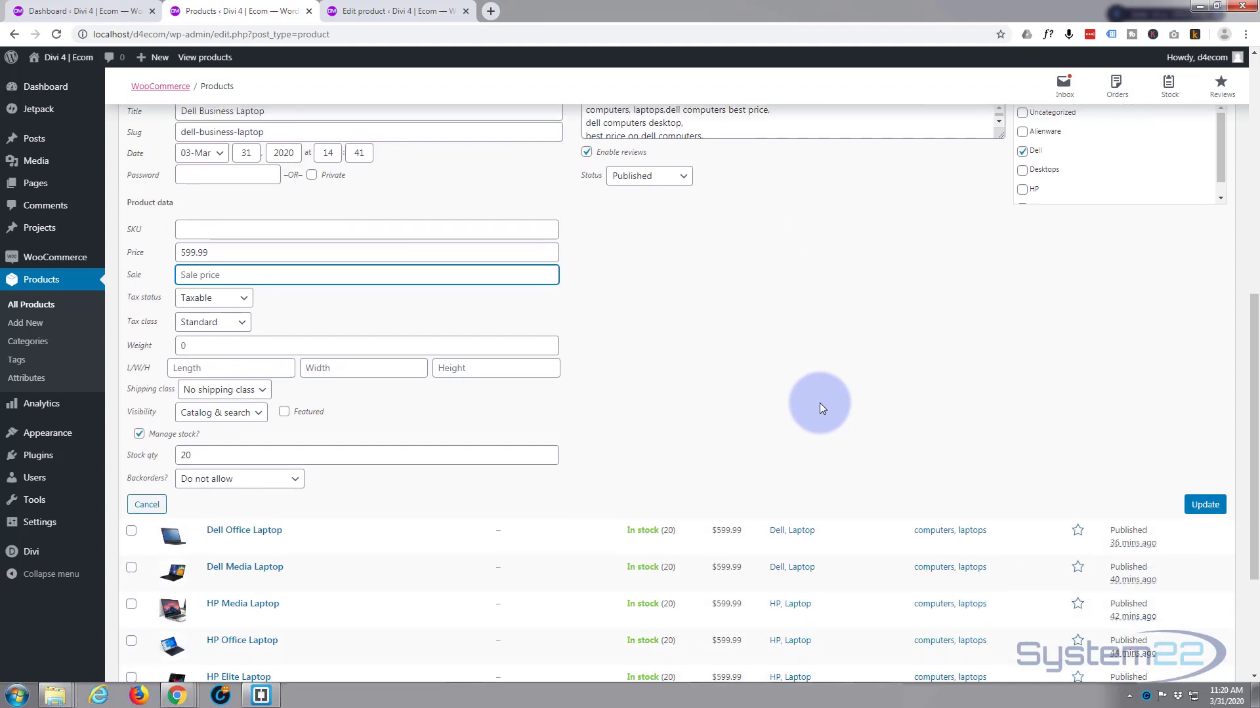
pyautogui.scroll(5, 820, 403)
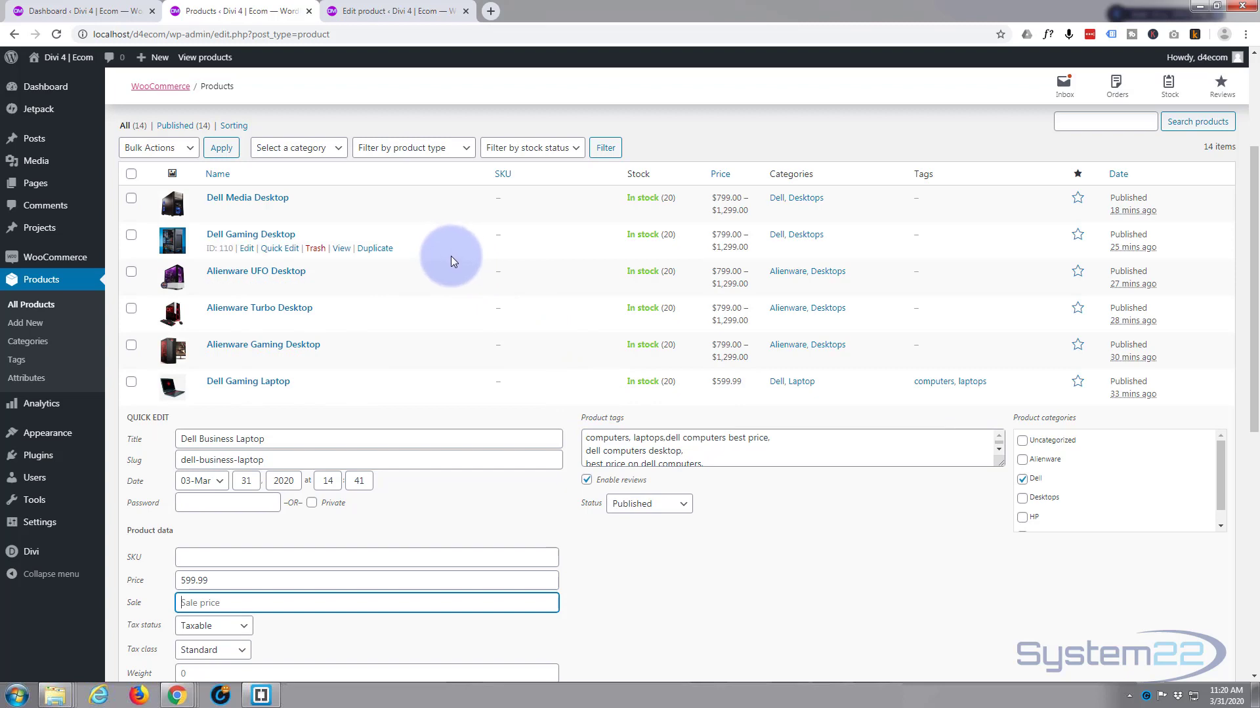
# Step: Save the Dell Business Laptop's Quick Edit changes
pyautogui.scroll(-3, 833, 575)
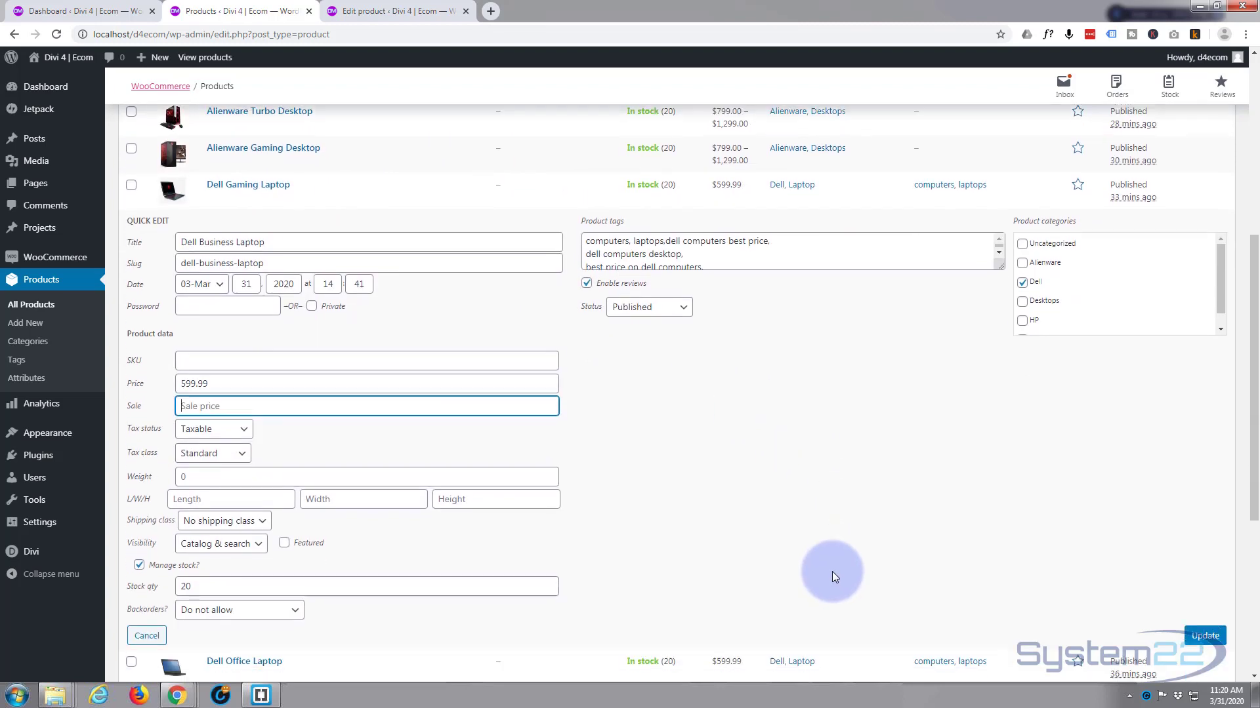
pyautogui.scroll(-2, 832, 576)
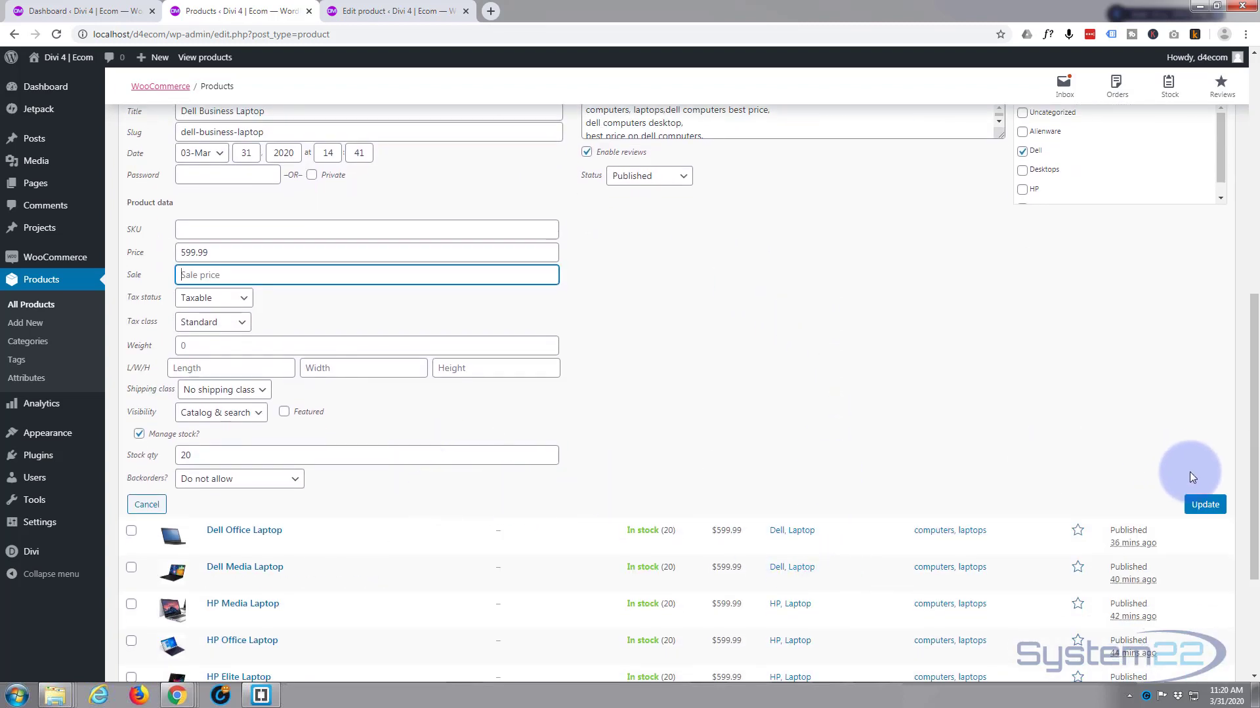
pyautogui.click(1204, 505)
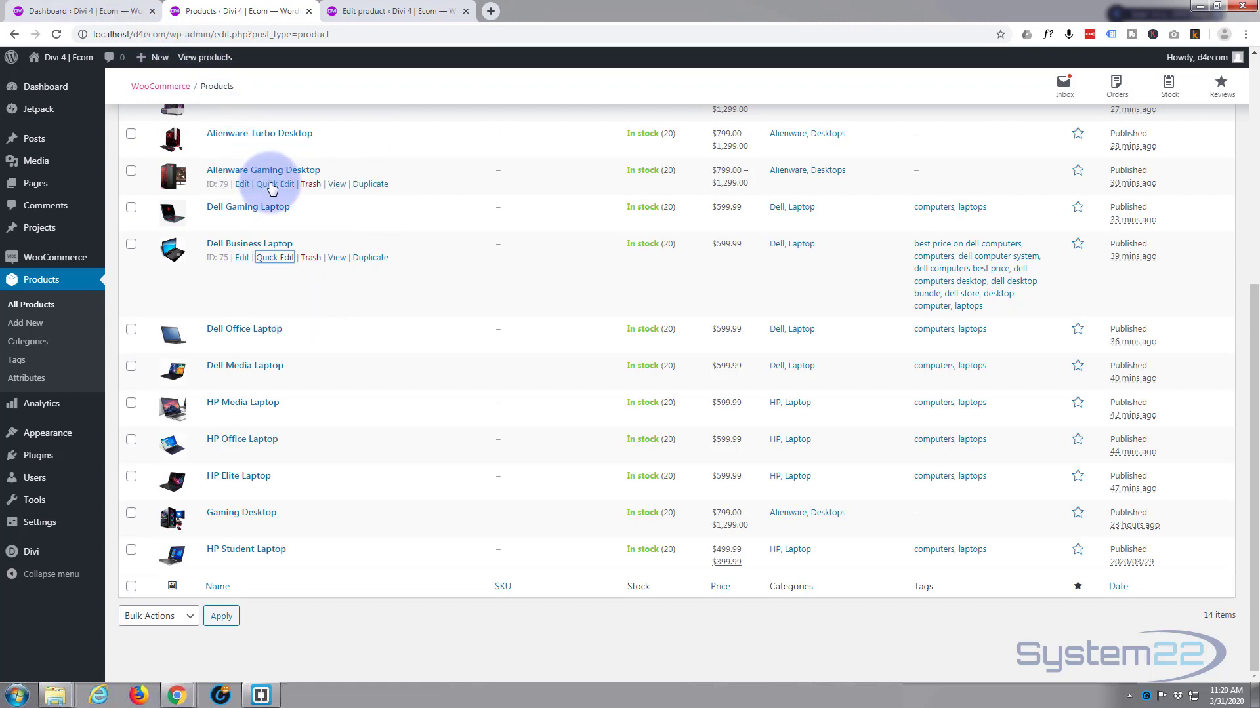
# Step: Open Quick Edit for the Alienware Gaming Desktop and paste the copied tags, including dell store, desktop computer and dell desktop bundle, into its product tags
pyautogui.click(272, 185)
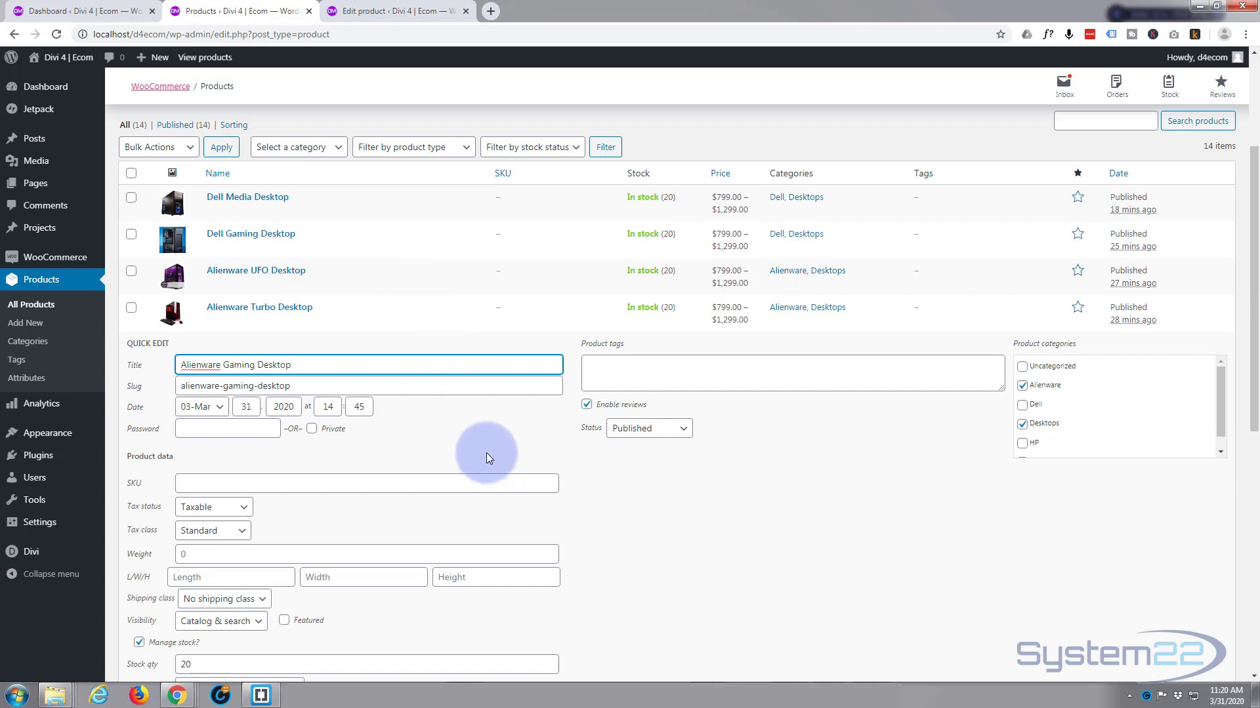
pyautogui.click(609, 368)
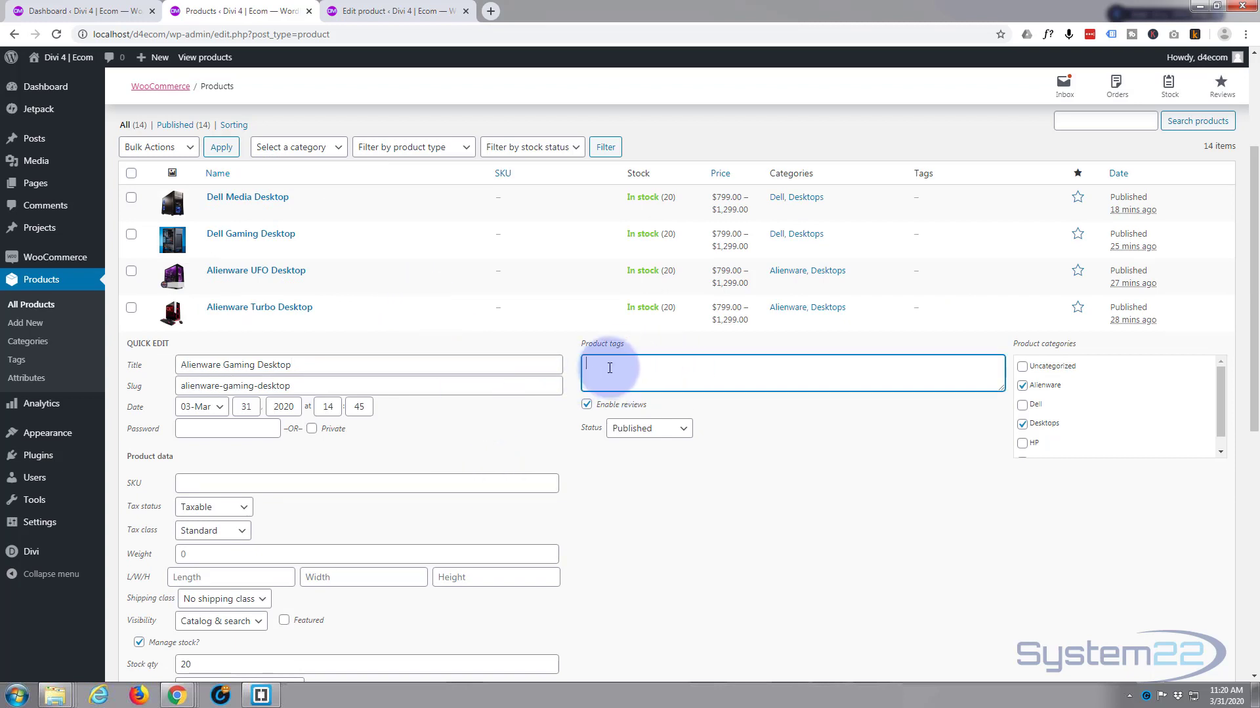
pyautogui.hotkey('ctrl', 'v')
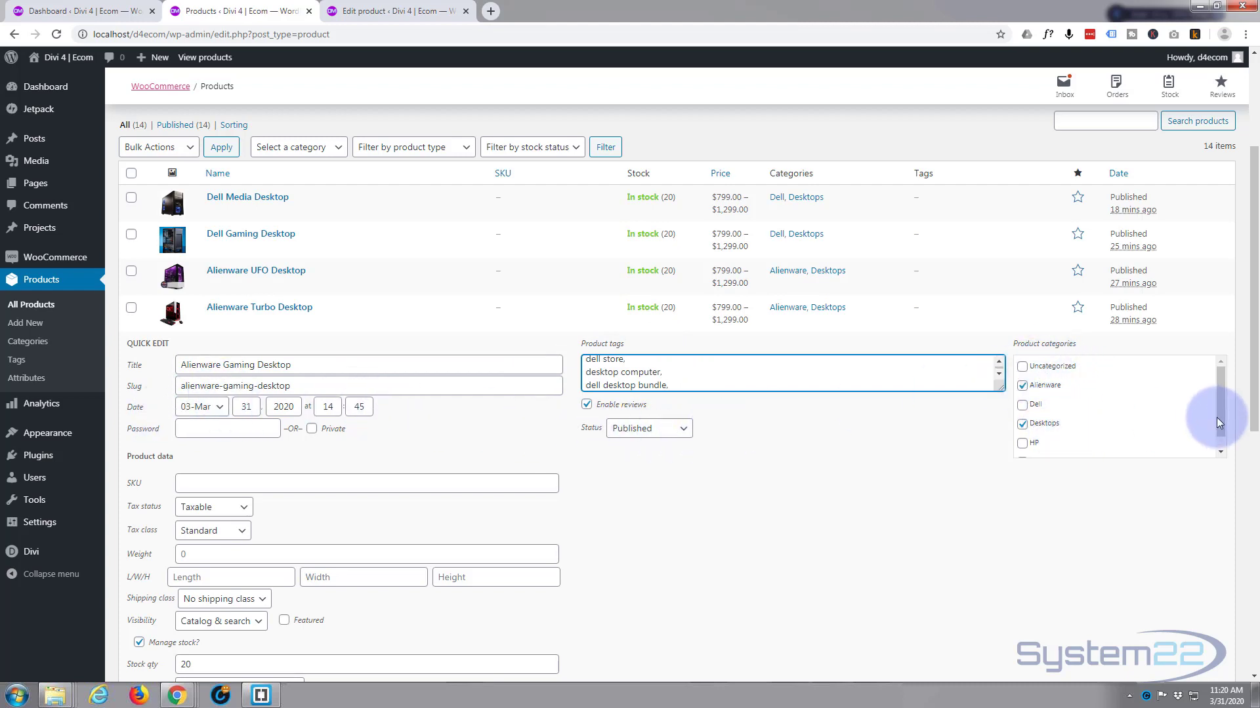
pyautogui.moveTo(1222, 428); pyautogui.dragTo(1222, 416)
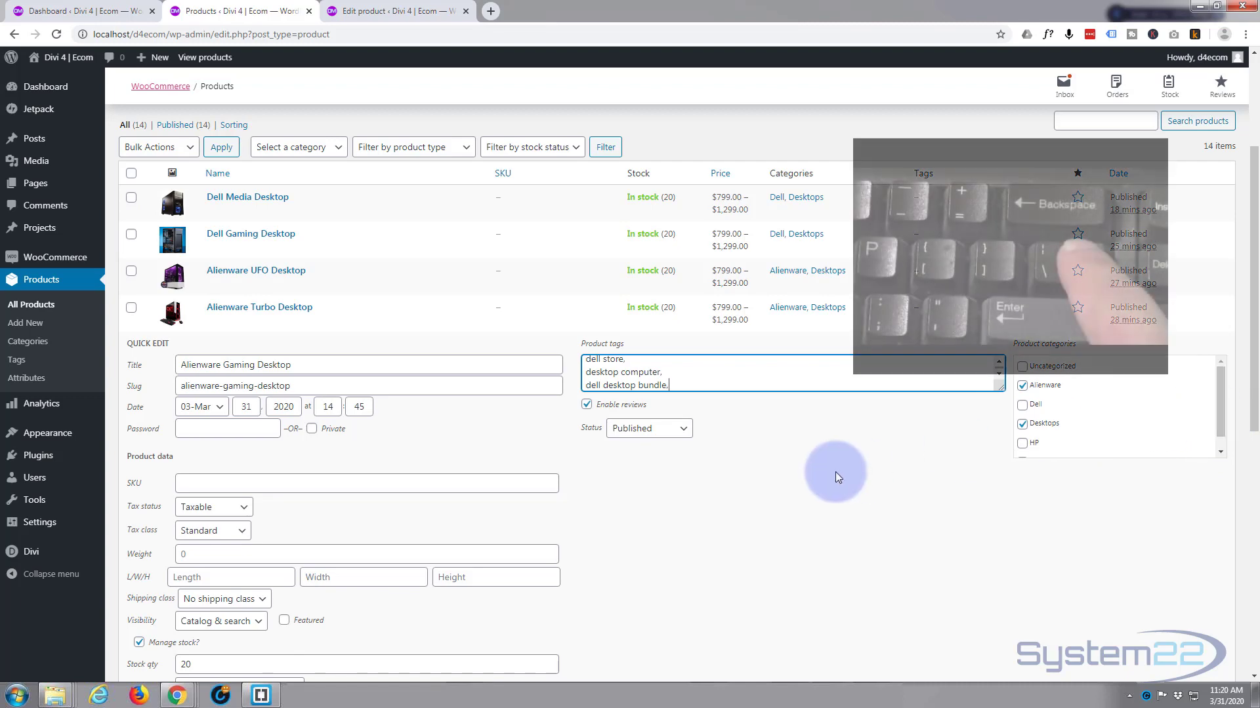
pyautogui.scroll(-2, 835, 471)
pyautogui.scroll(4, 836, 474)
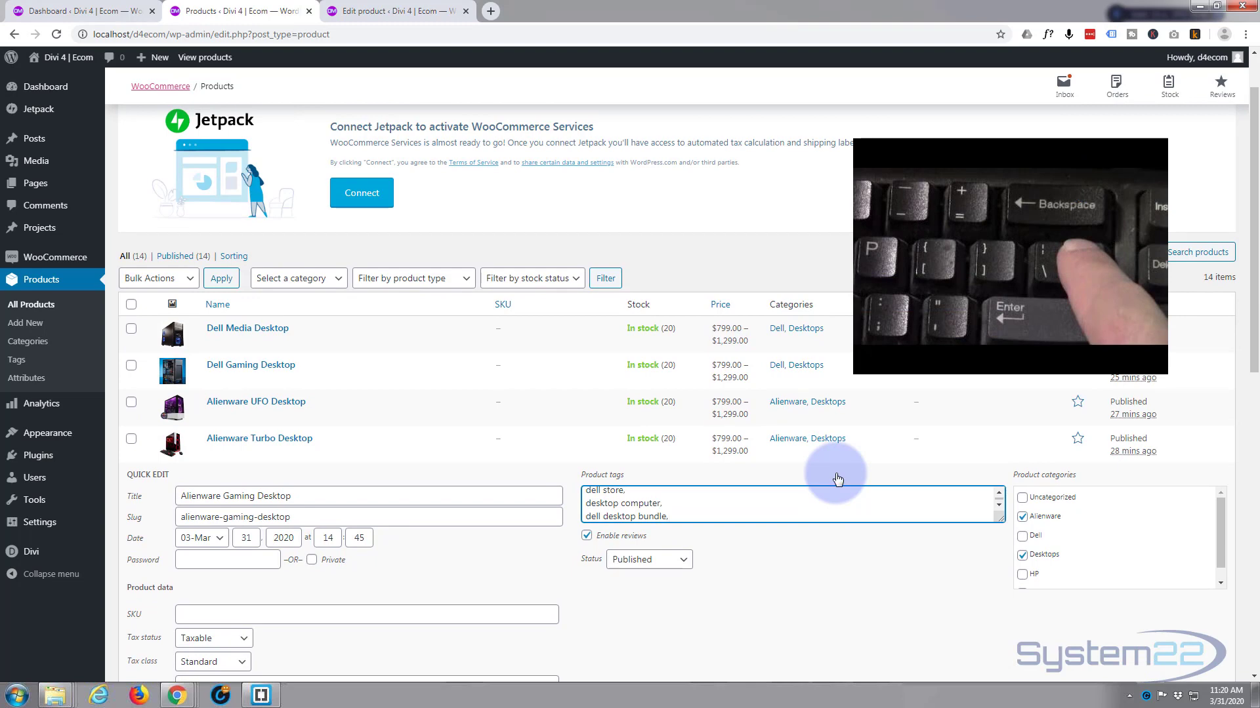
pyautogui.scroll(-3, 837, 479)
pyautogui.scroll(2, 837, 480)
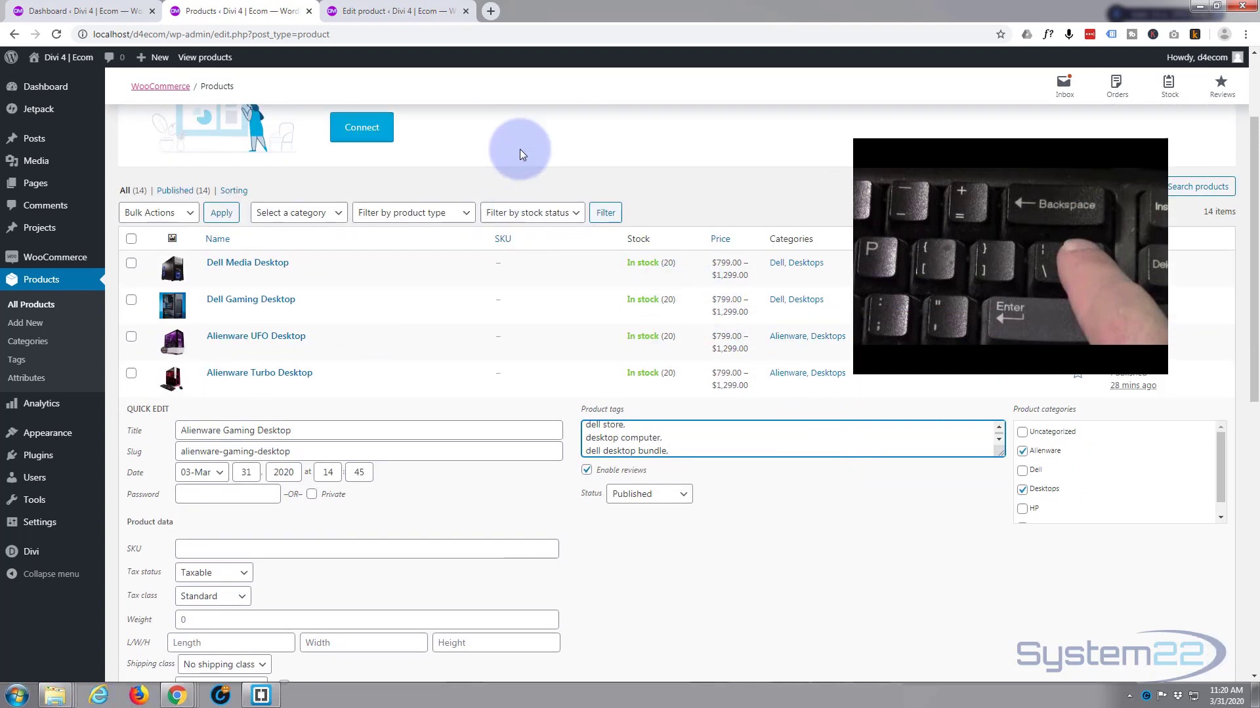
# Step: Switch to the Dell Media Desktop's full product editor and display the variations in its product data
pyautogui.click(368, 13)
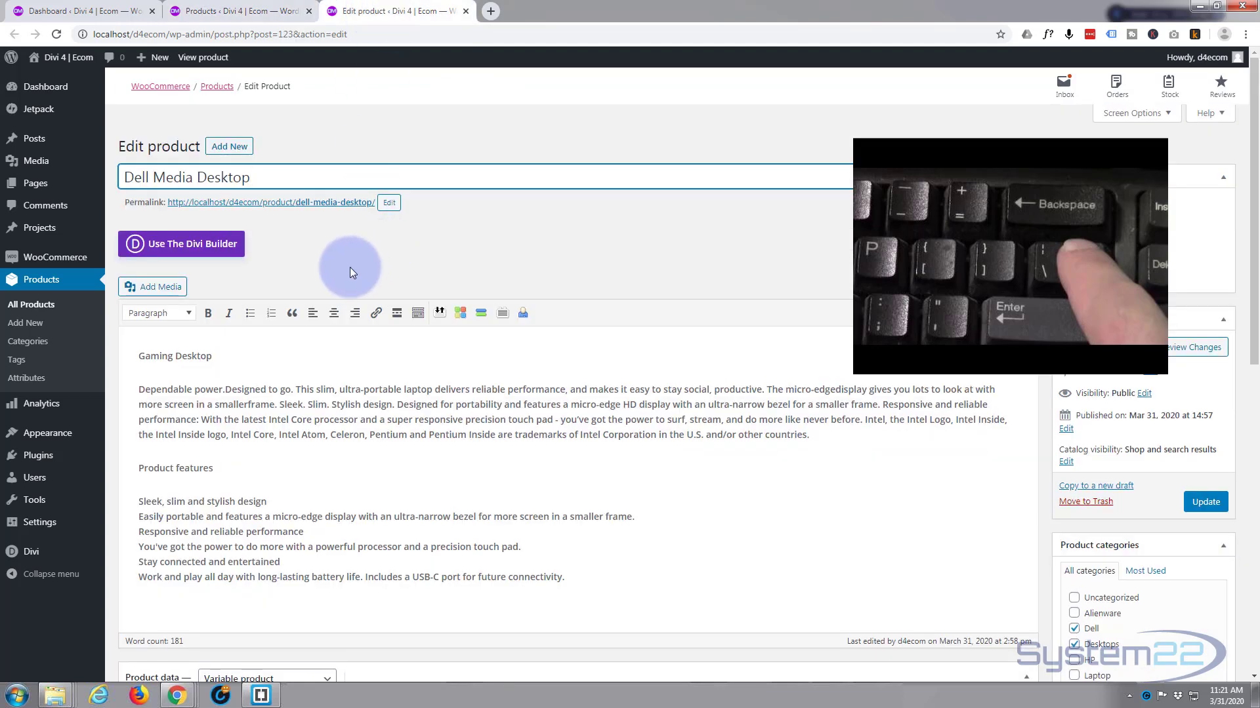
pyautogui.scroll(-6, 350, 269)
pyautogui.scroll(-1, 351, 268)
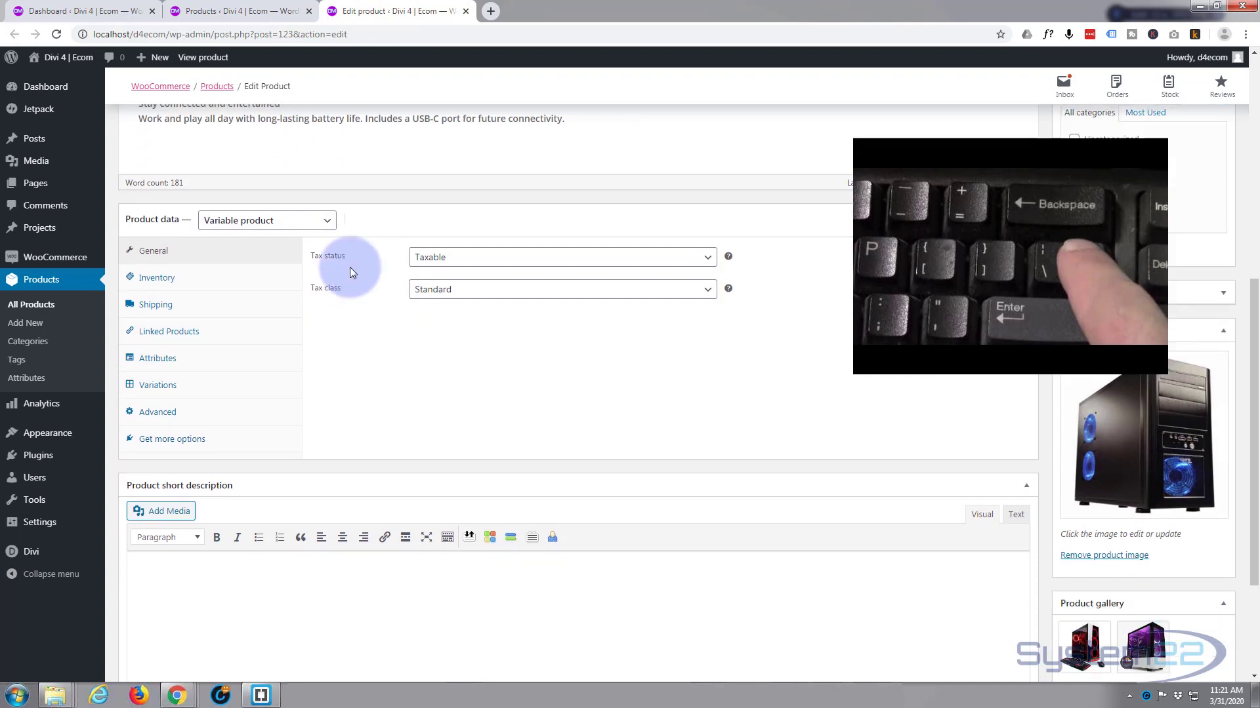
pyautogui.click(192, 390)
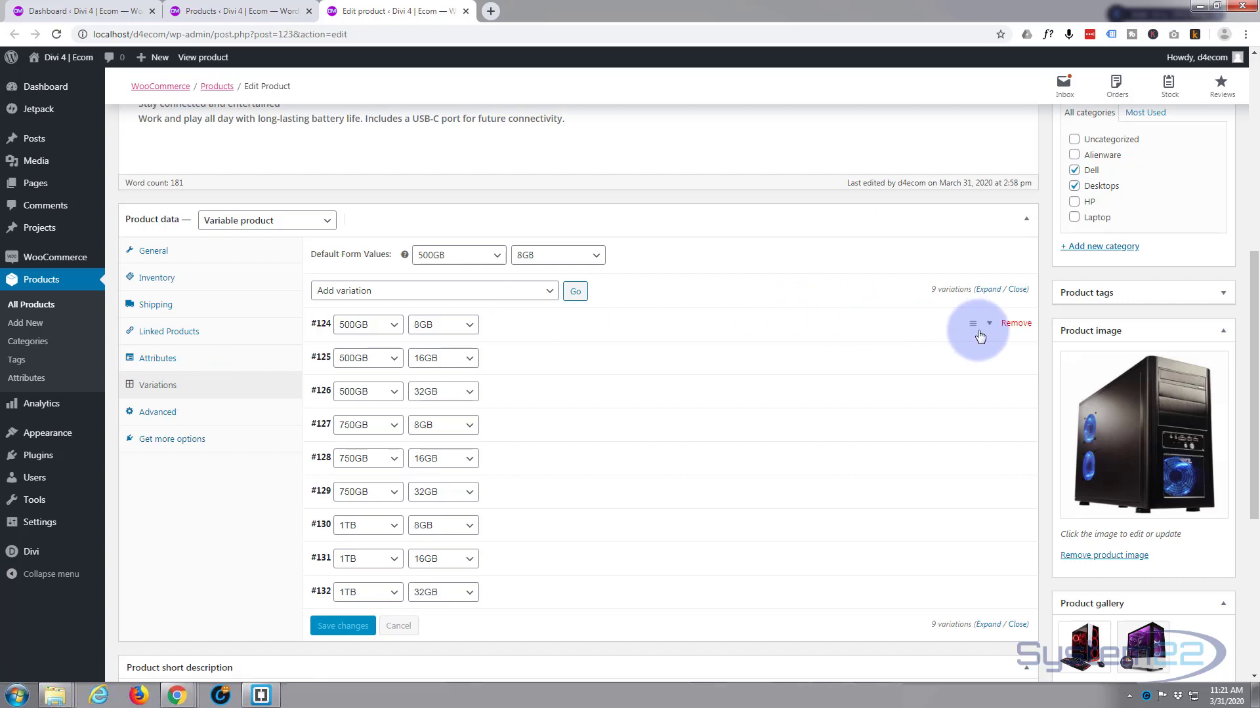
# Step: Expand the 500GB / 8GB variation and look over its price, stock, dimensions, shipping and tax fields
pyautogui.click(991, 326)
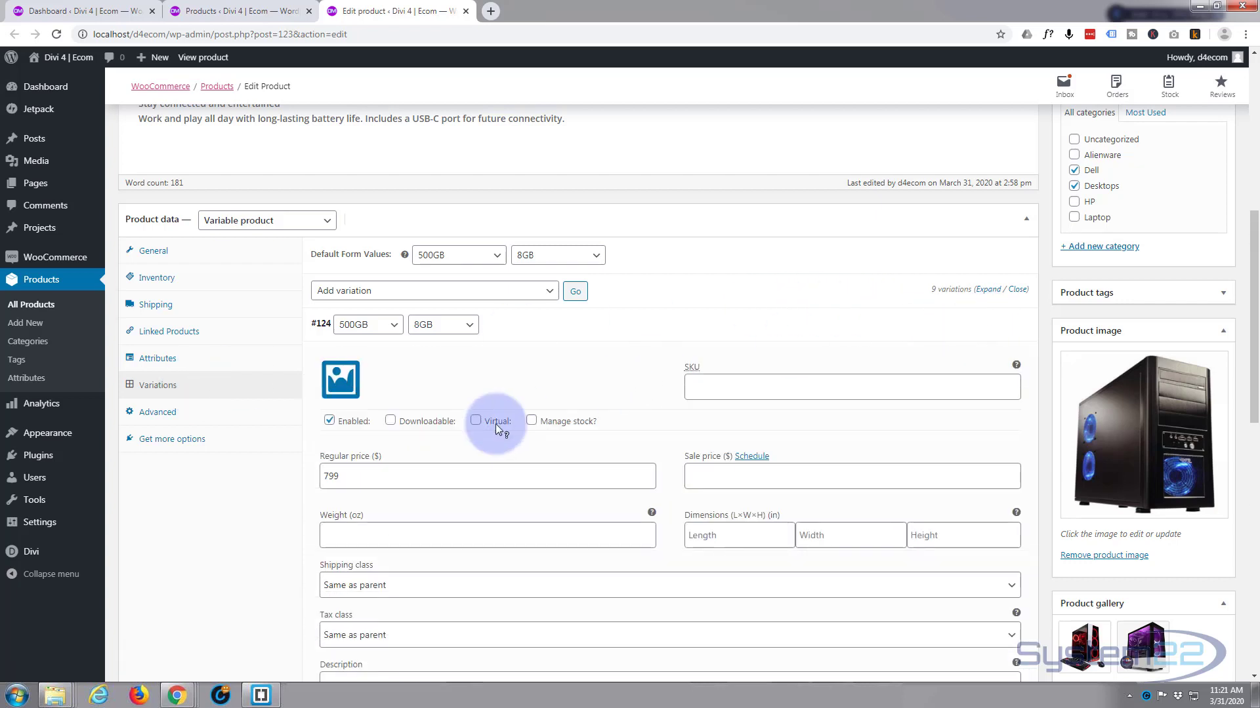
pyautogui.scroll(-1, 486, 410)
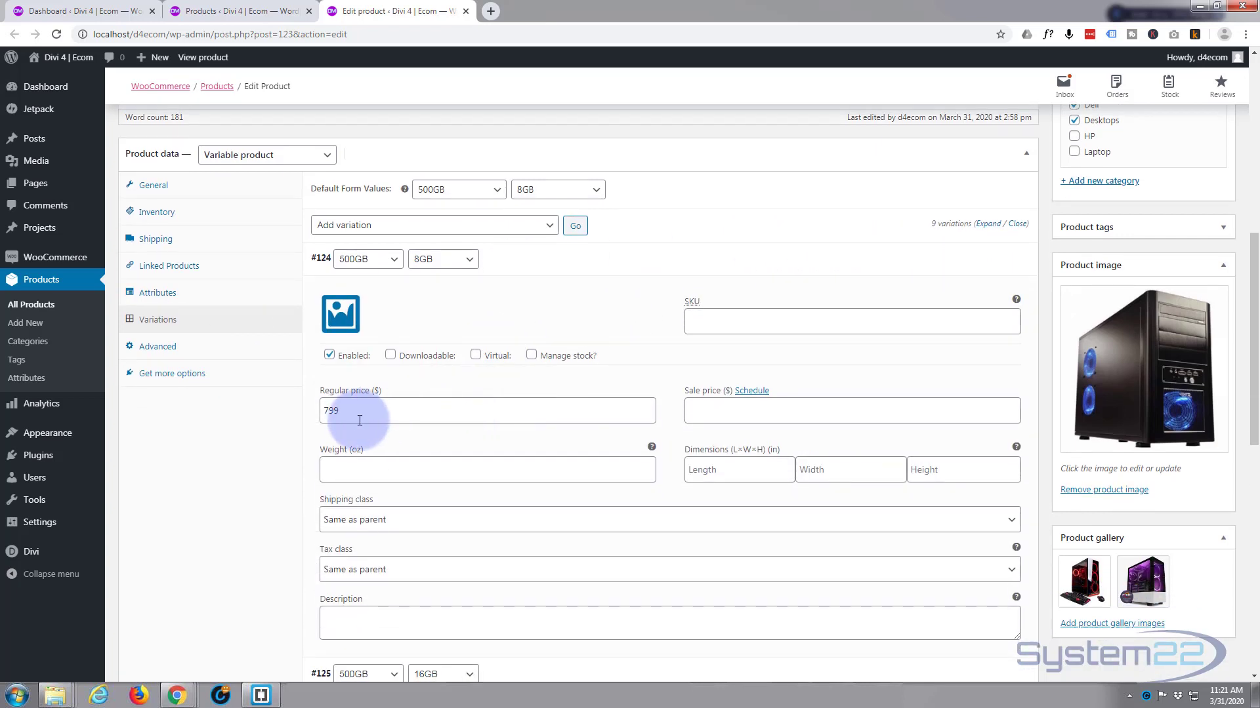
pyautogui.scroll(-3, 554, 441)
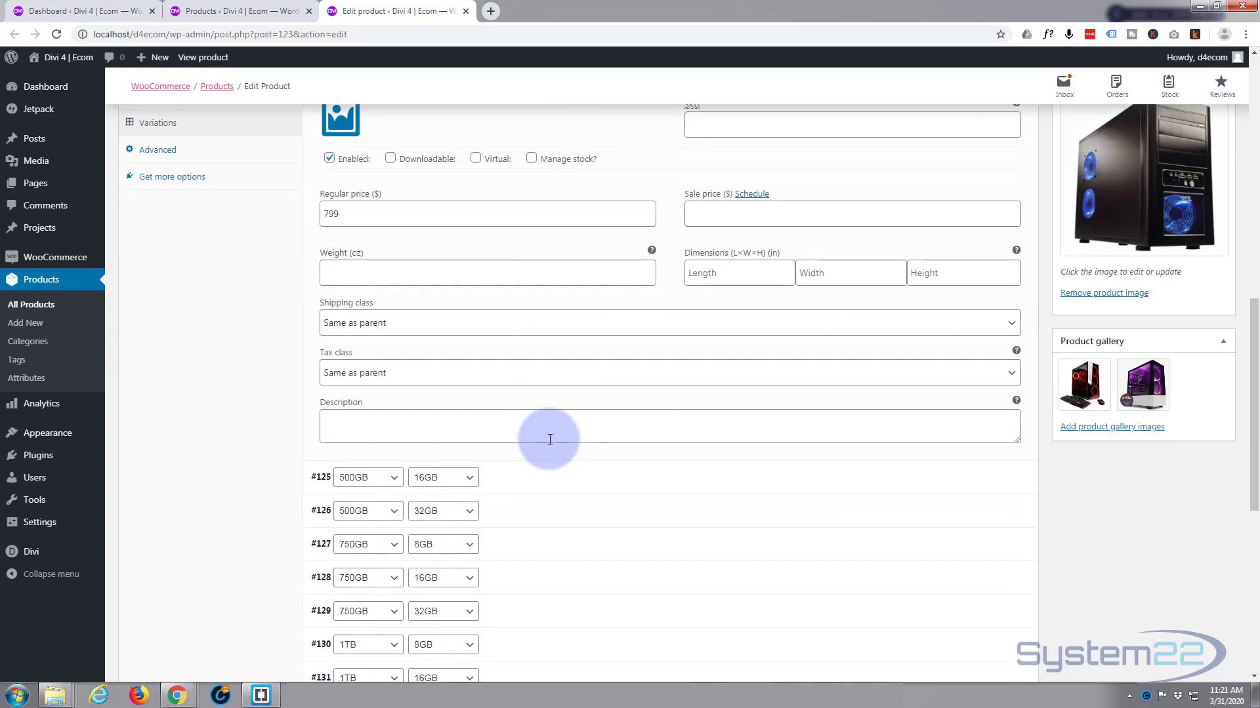
pyautogui.scroll(7, 550, 439)
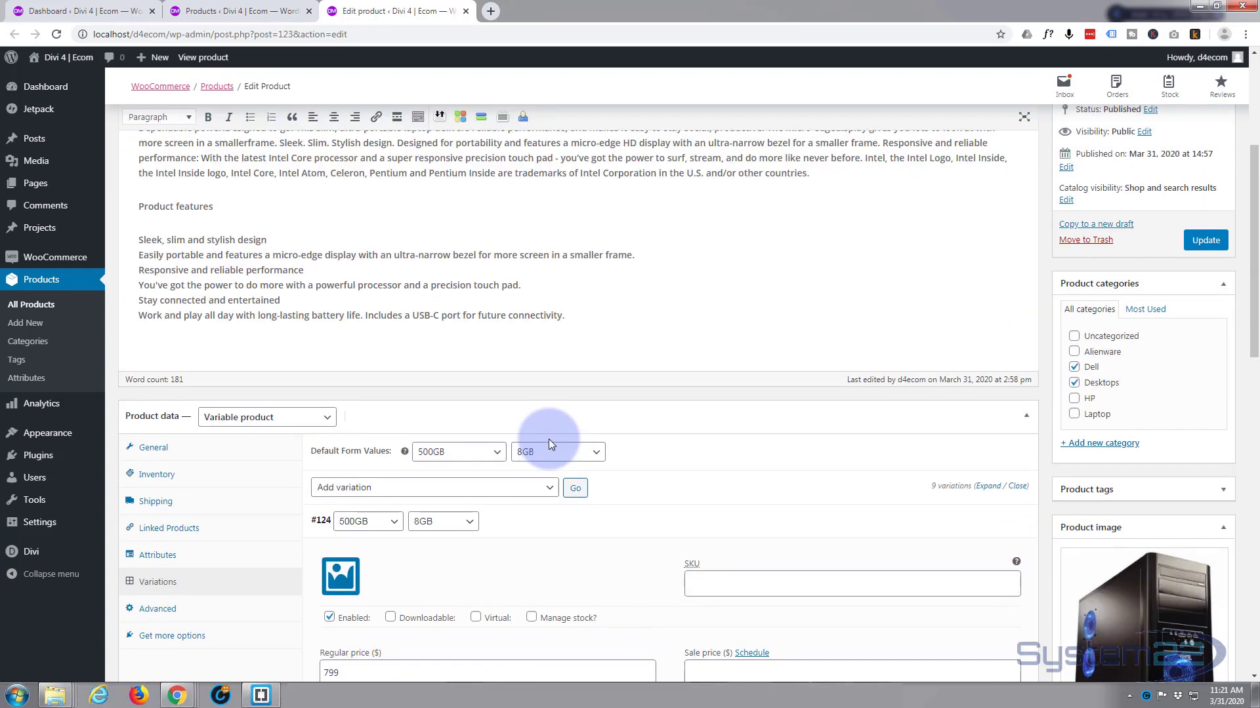
pyautogui.scroll(4, 549, 439)
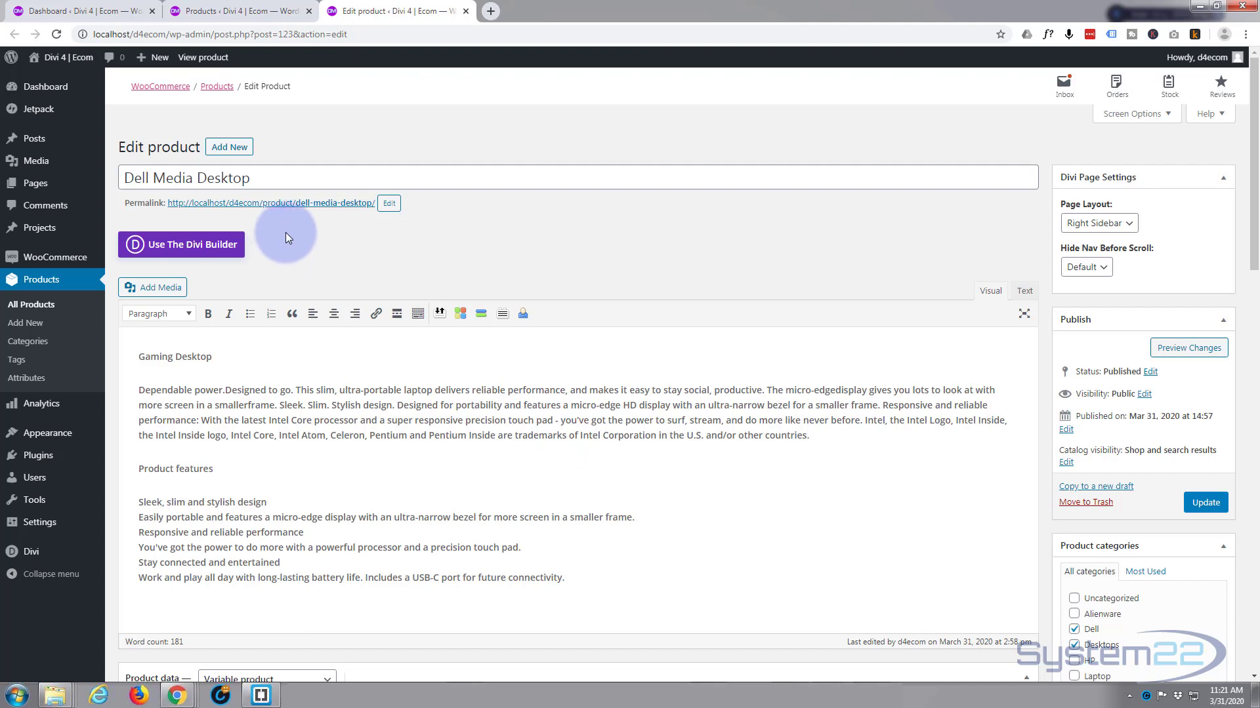
# Step: Return to the product list and save the Alienware Gaming Desktop's Quick Edit changes
pyautogui.click(261, 16)
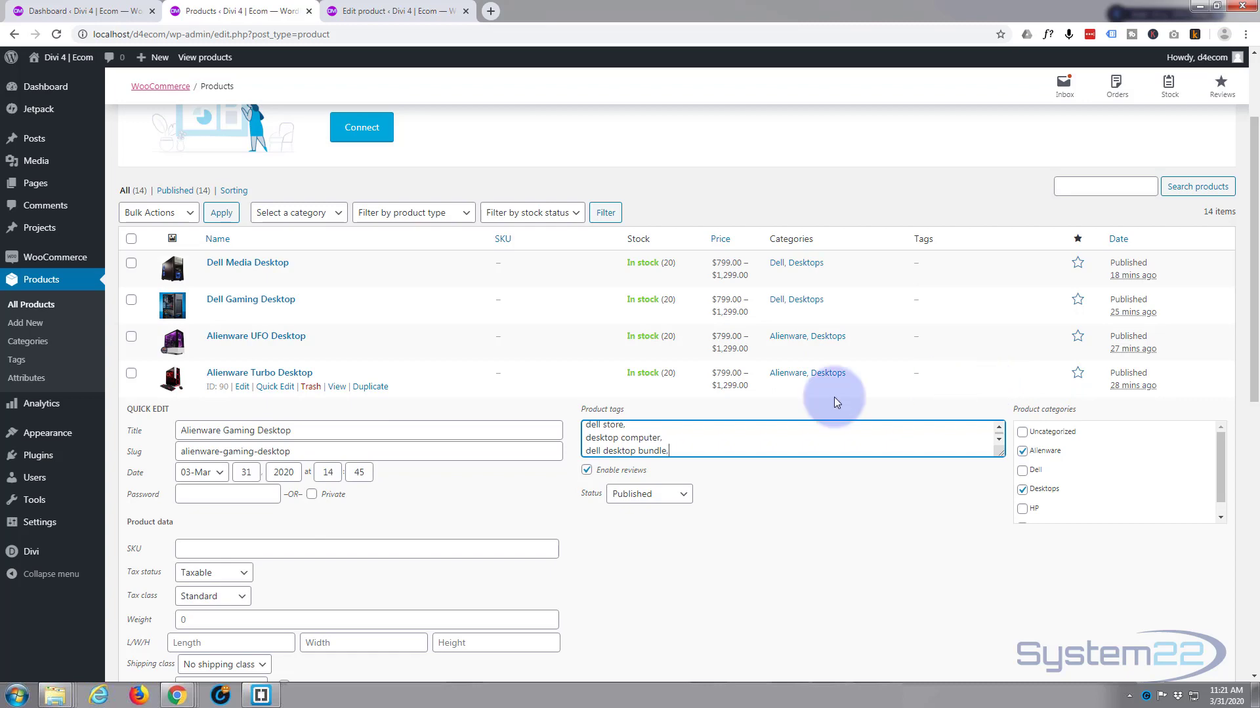
pyautogui.scroll(-5, 852, 391)
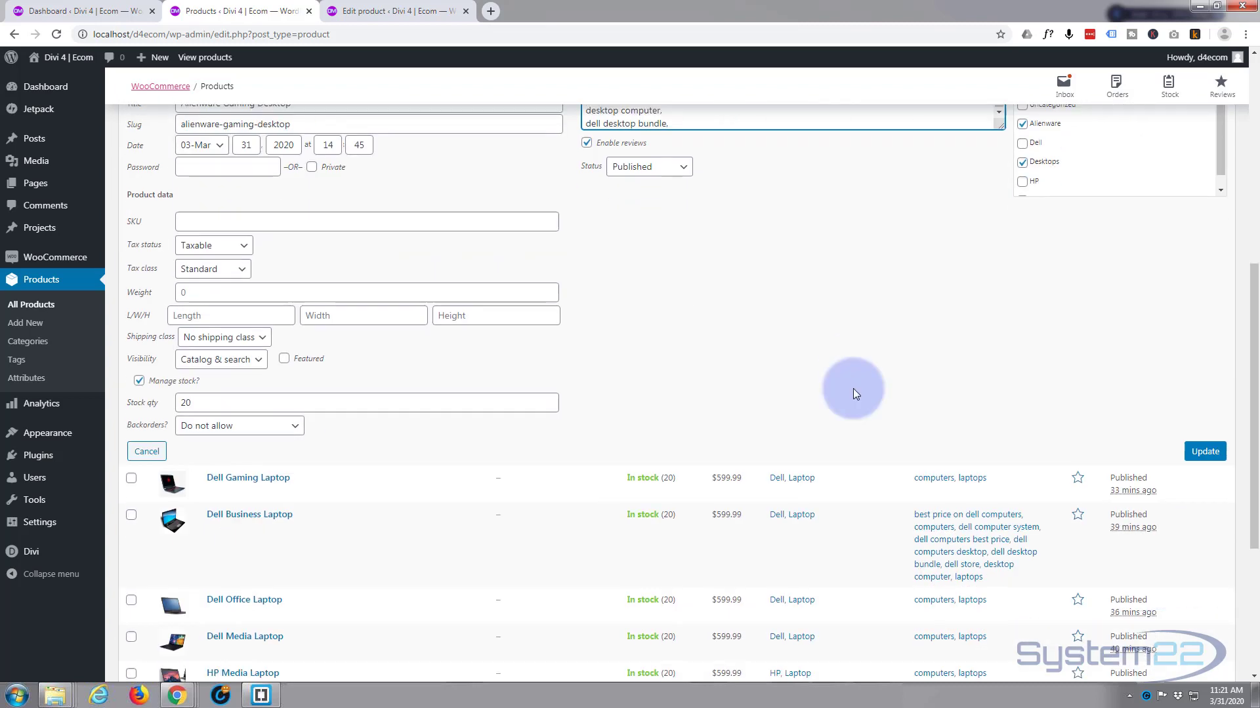
pyautogui.click(1204, 450)
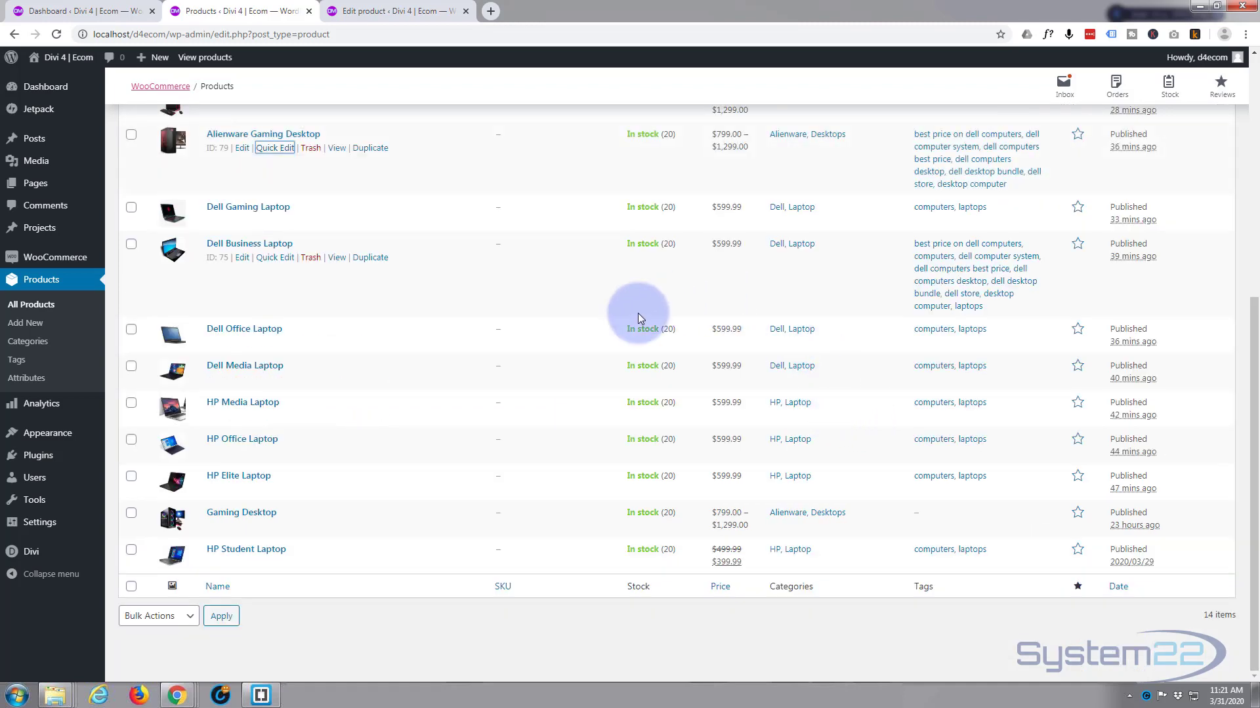
# Step: Look through the whole product list, checking the tags, categories, prices and stock of the products
pyautogui.scroll(2, 607, 329)
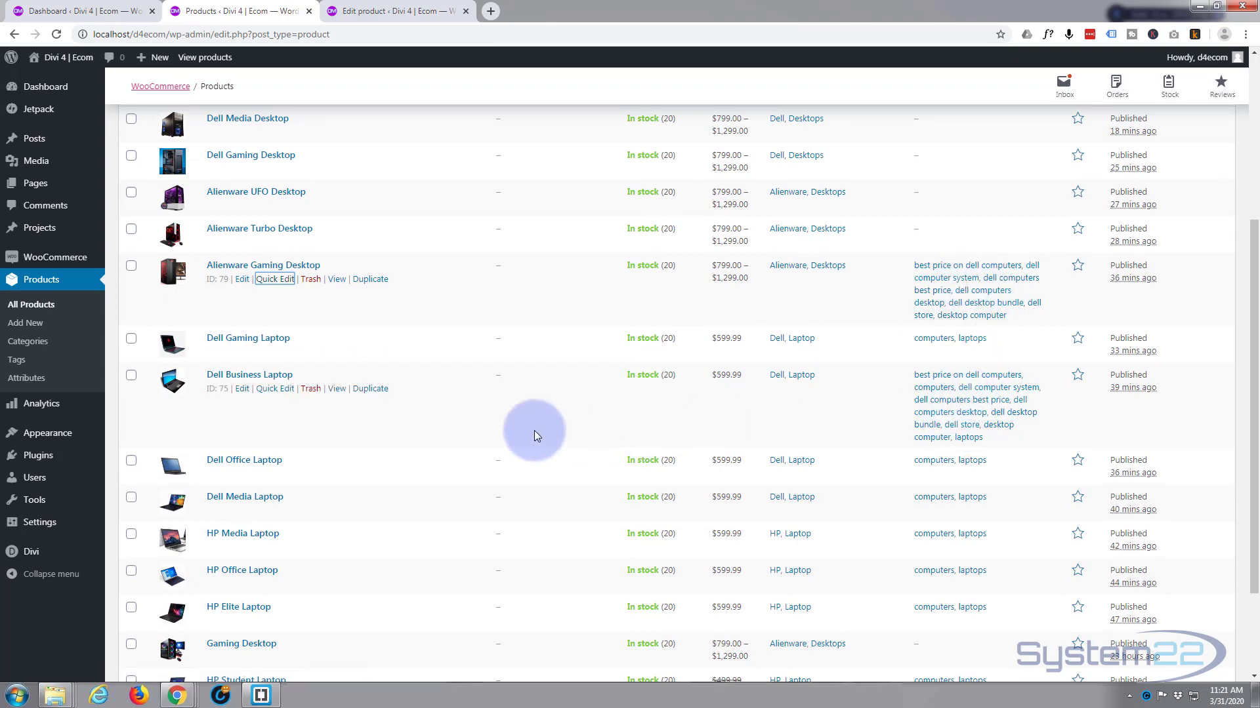
pyautogui.scroll(-2, 534, 431)
pyautogui.scroll(5, 534, 430)
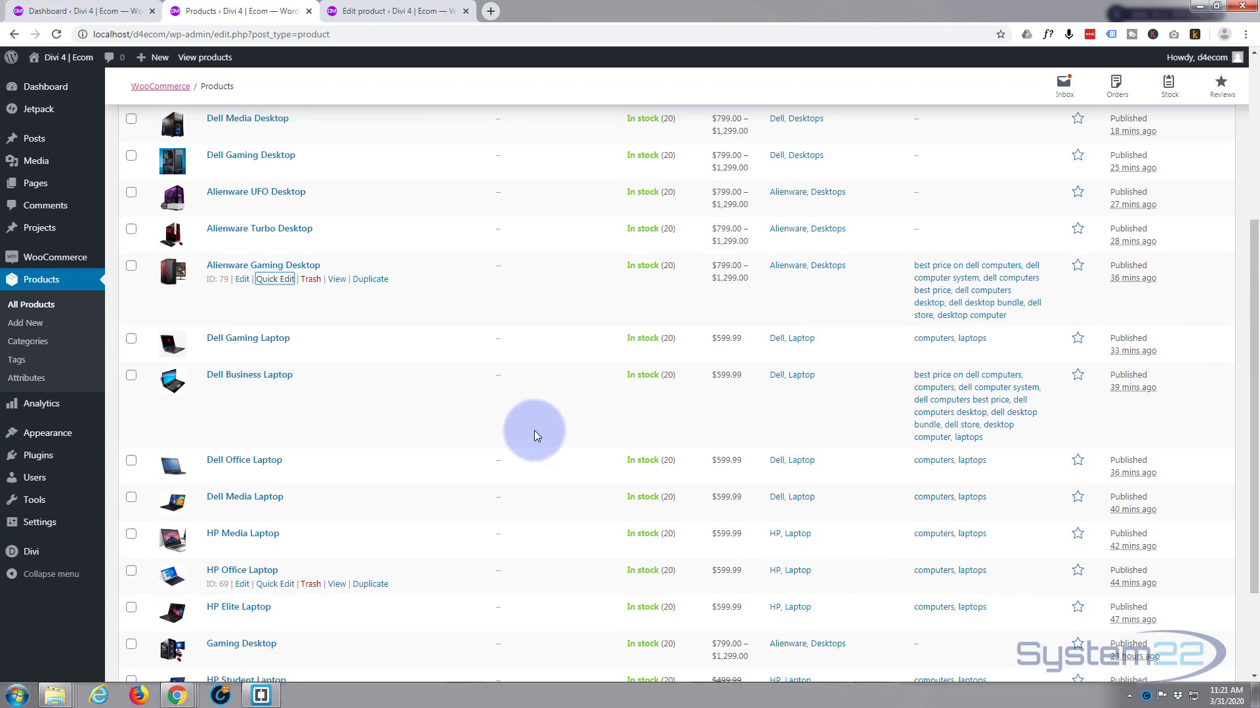
pyautogui.scroll(-2, 534, 430)
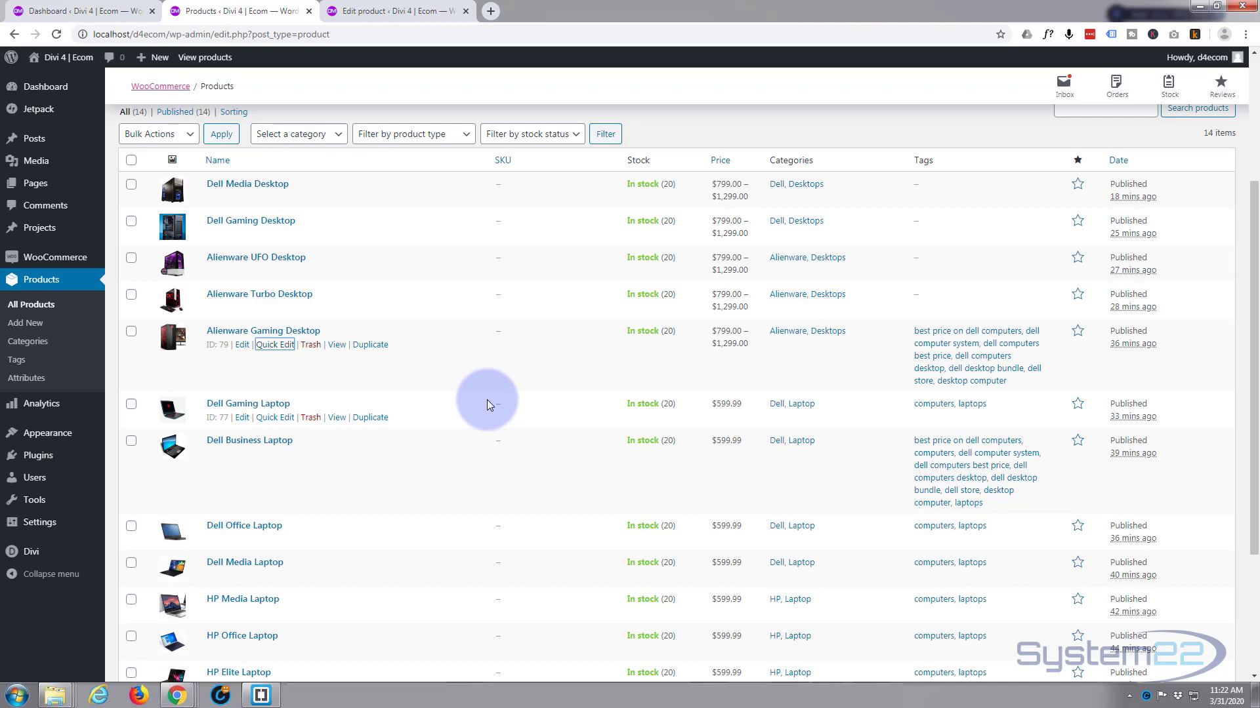
pyautogui.scroll(-2, 486, 417)
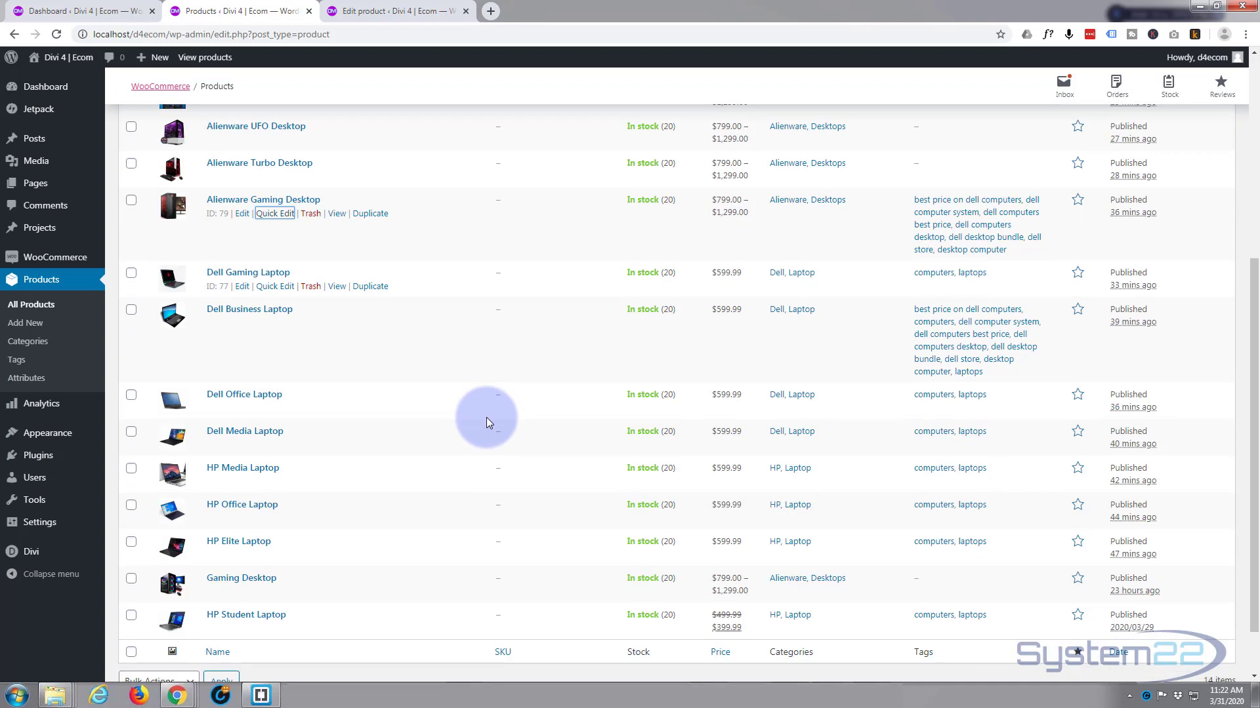
pyautogui.scroll(4, 486, 417)
pyautogui.scroll(1, 487, 417)
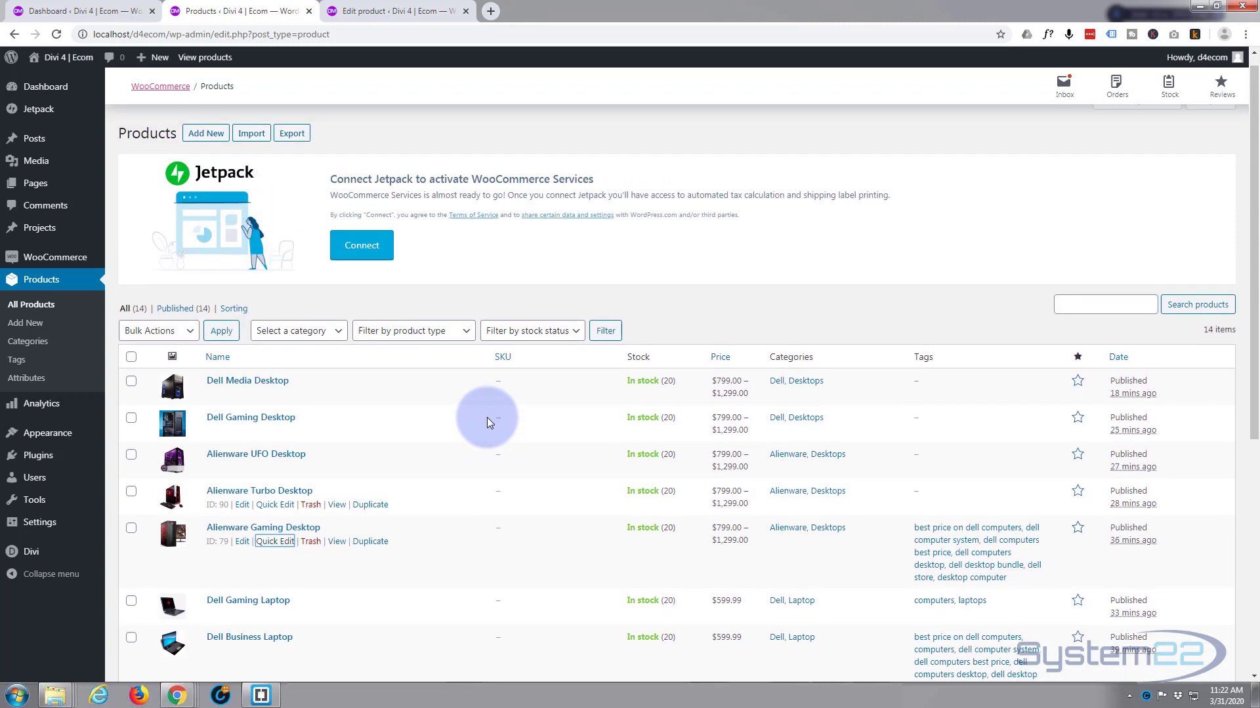